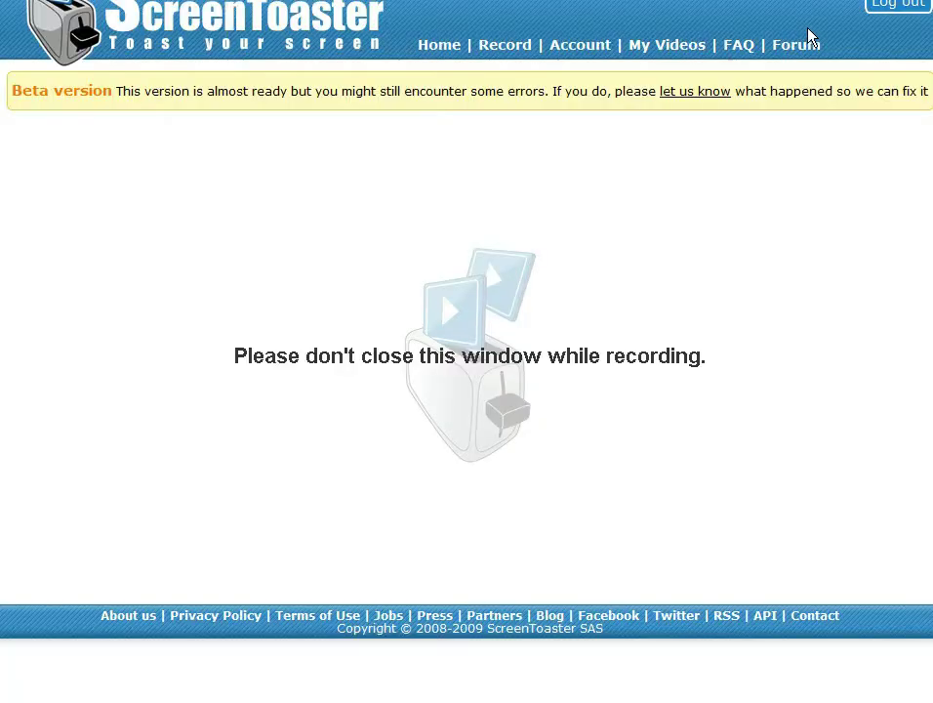
key(alt+Tab)
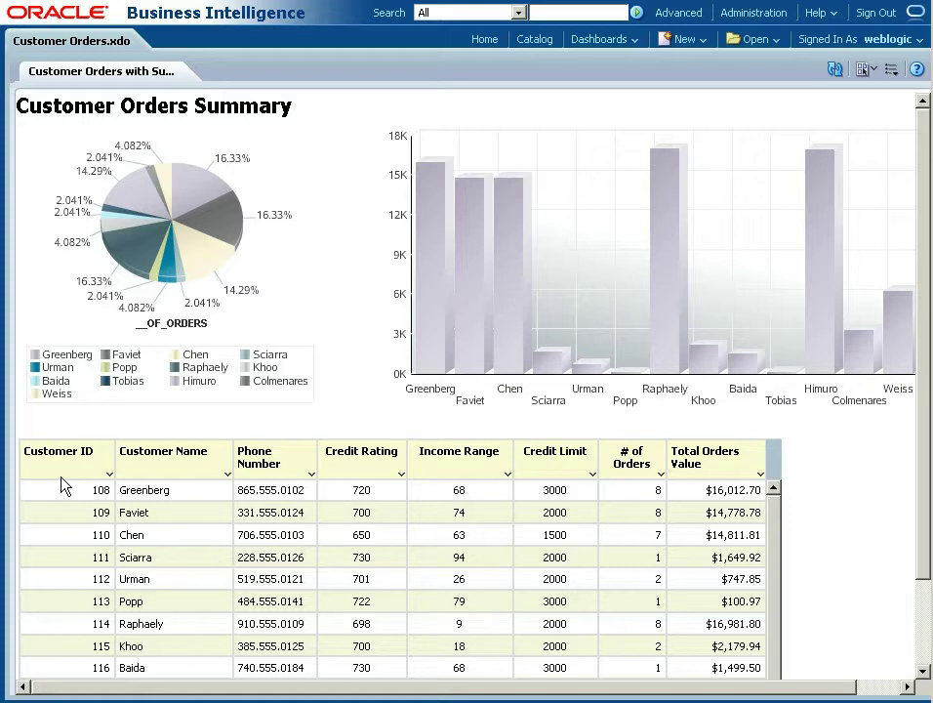
- Highlight the Credit Rating, Income Range and Credit Limit headings in the Customer Orders Summary table
click(333, 450)
drag(335, 454, 593, 453)
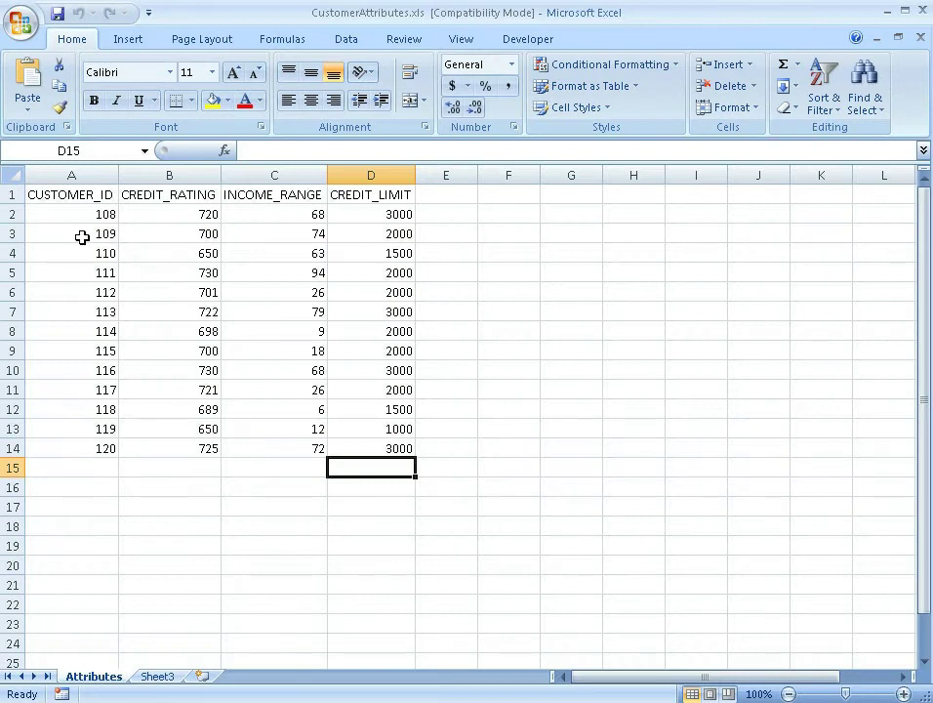
- Select CUSTOMER_ID (A1:A14), then the three credit columns (B1:D14), and minimize Excel
drag(83, 196, 63, 463)
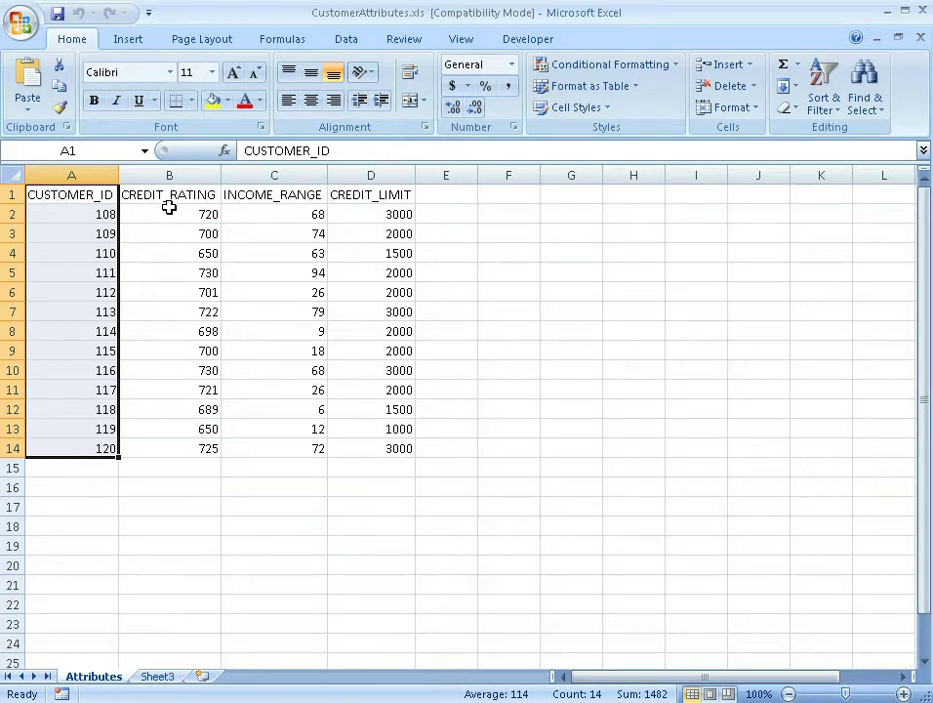
drag(181, 197, 402, 444)
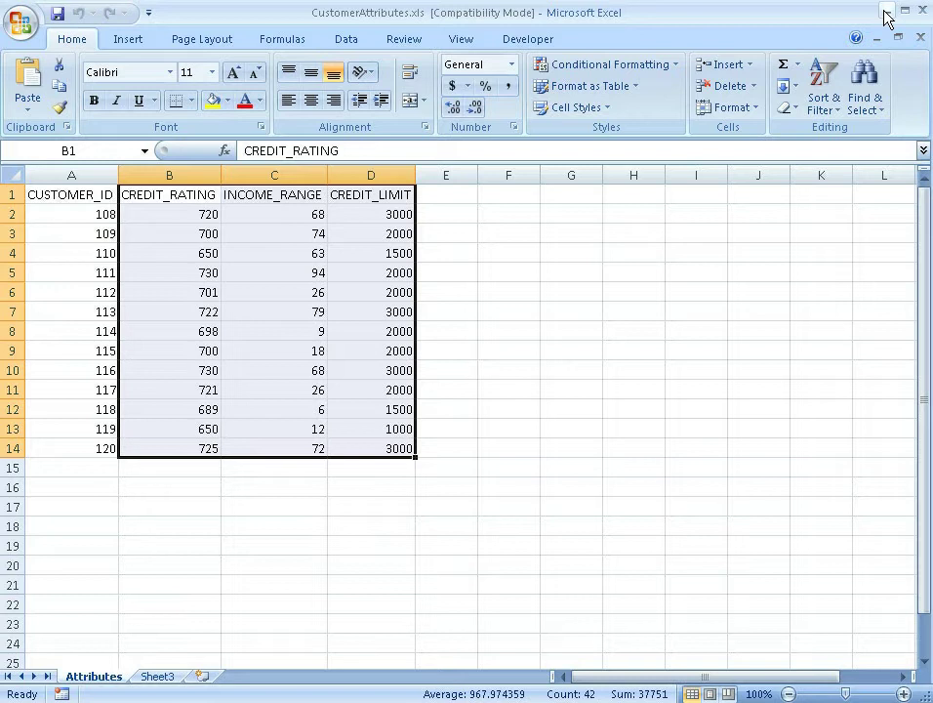
click(884, 12)
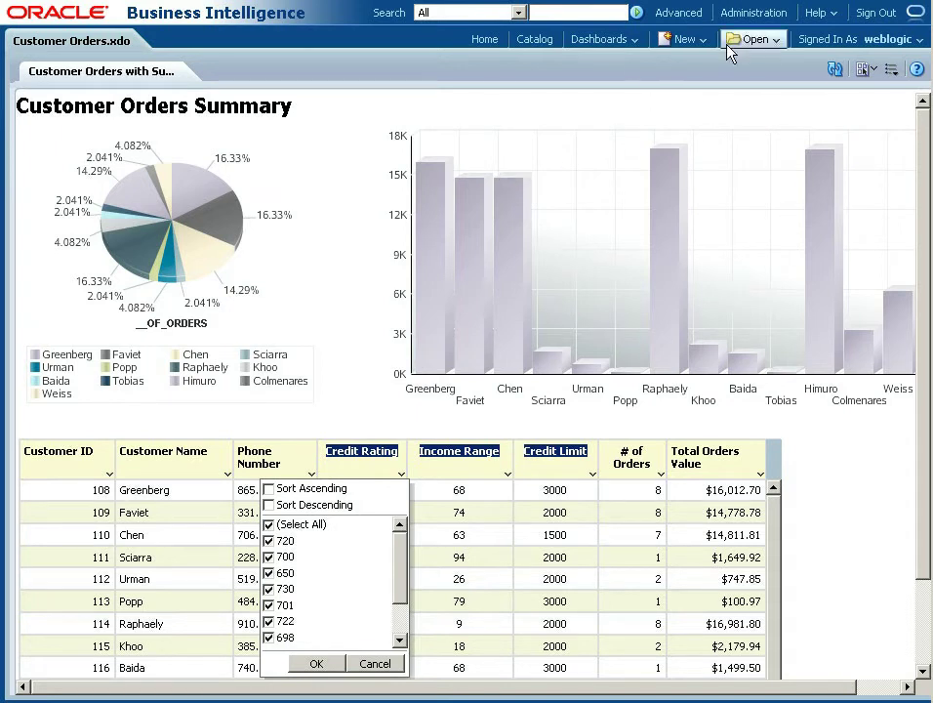
- Go to Administration's File data sources list and highlight the CustomerFiles directory path
click(746, 14)
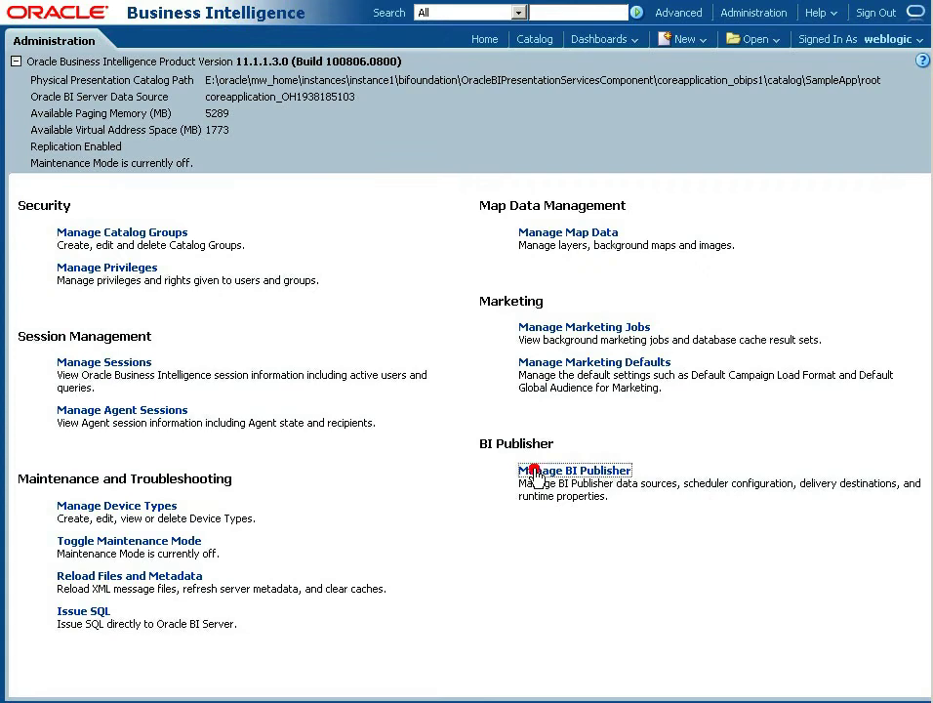
click(537, 474)
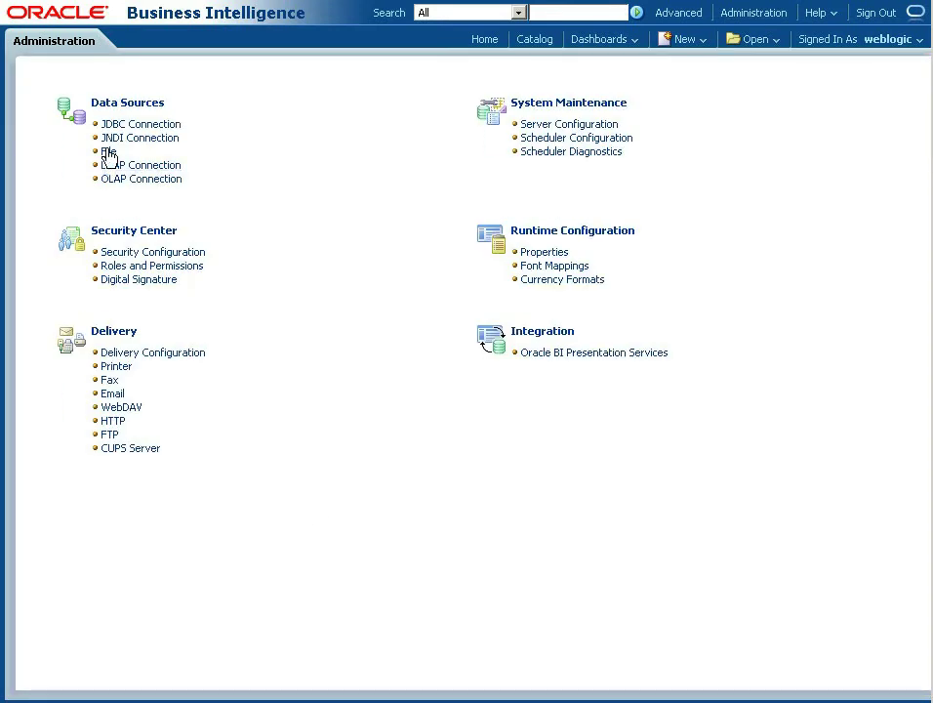
click(108, 153)
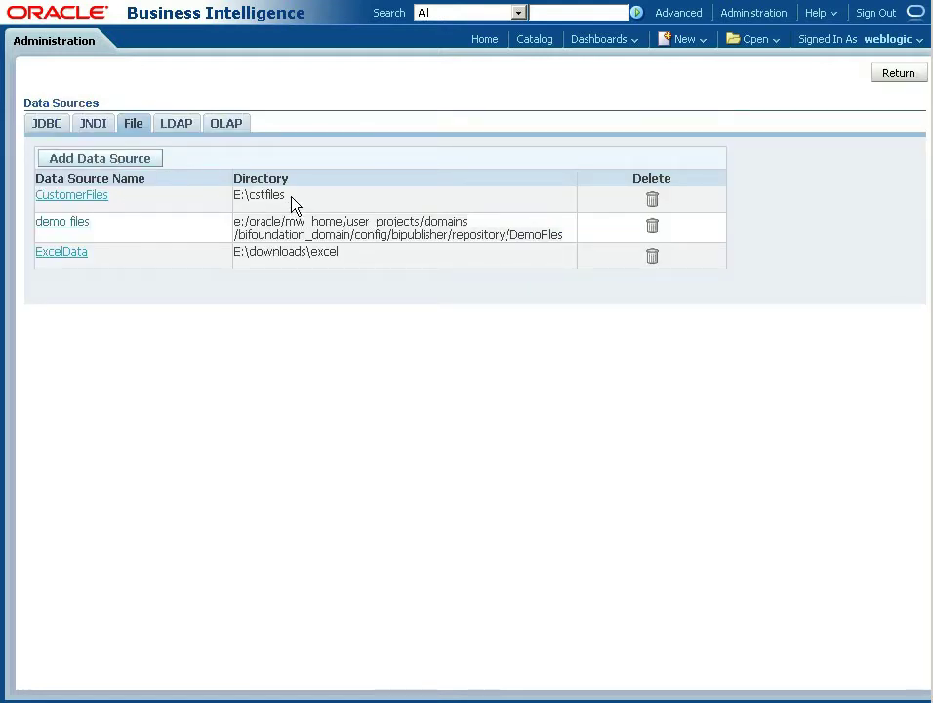
drag(291, 199, 229, 201)
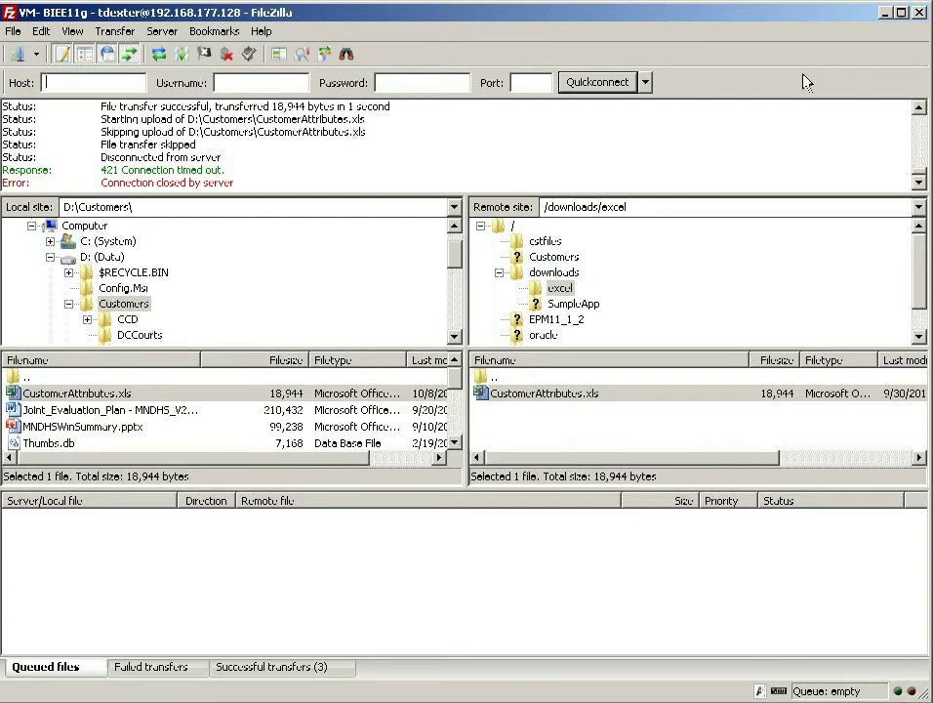
- Minimize FileZilla after confirming CustomerAttributes.xls is in /downloads/excel
click(886, 13)
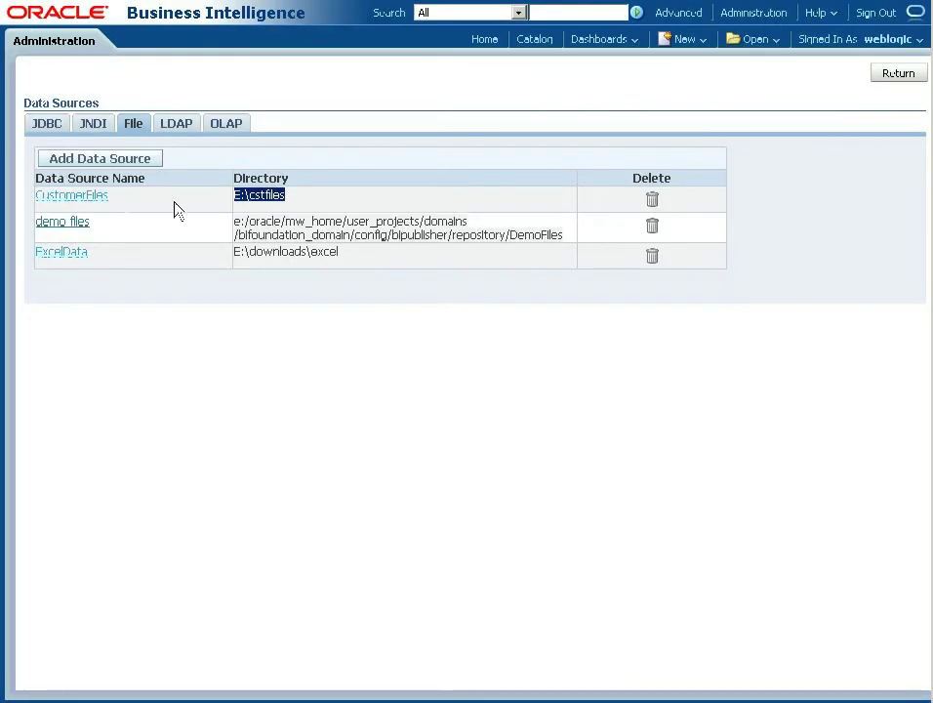
- Open BIEE-Excel.xdm from the catalog's Demos folder in the data model editor
click(534, 39)
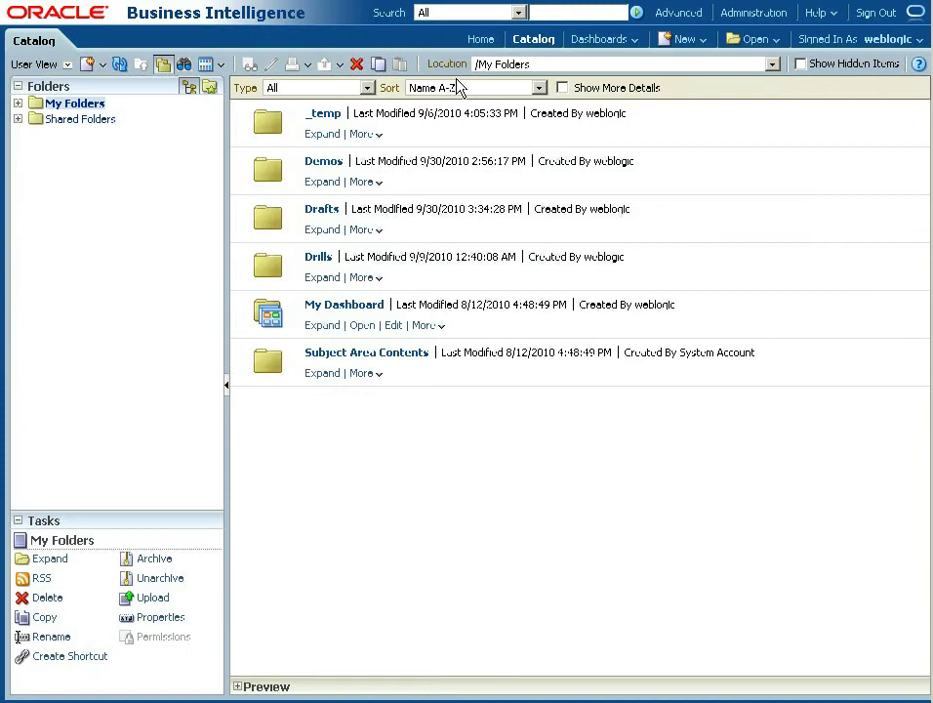
click(323, 182)
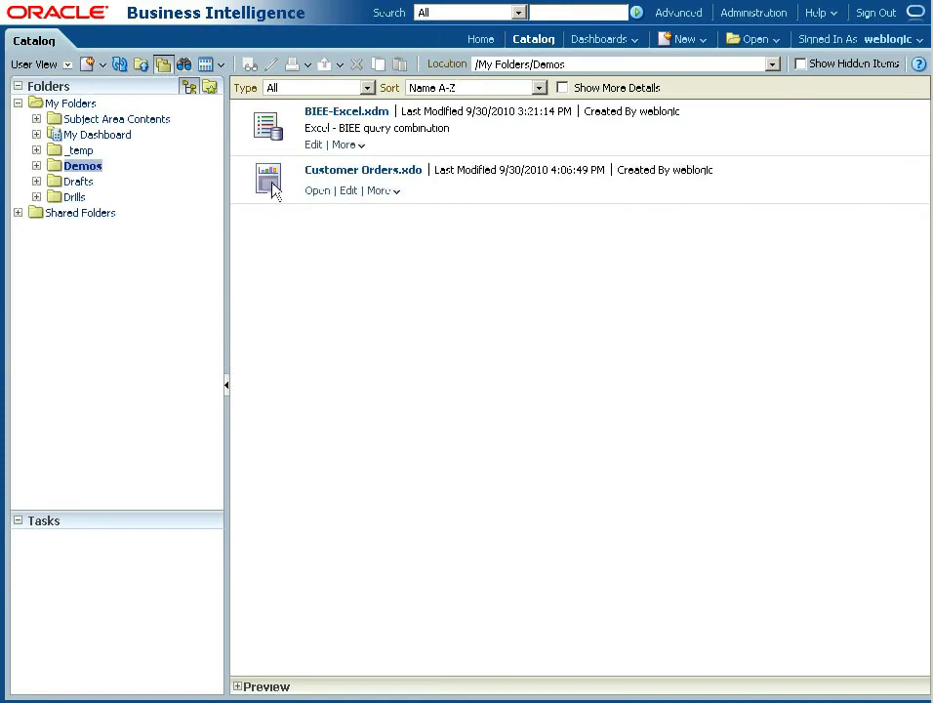
click(313, 146)
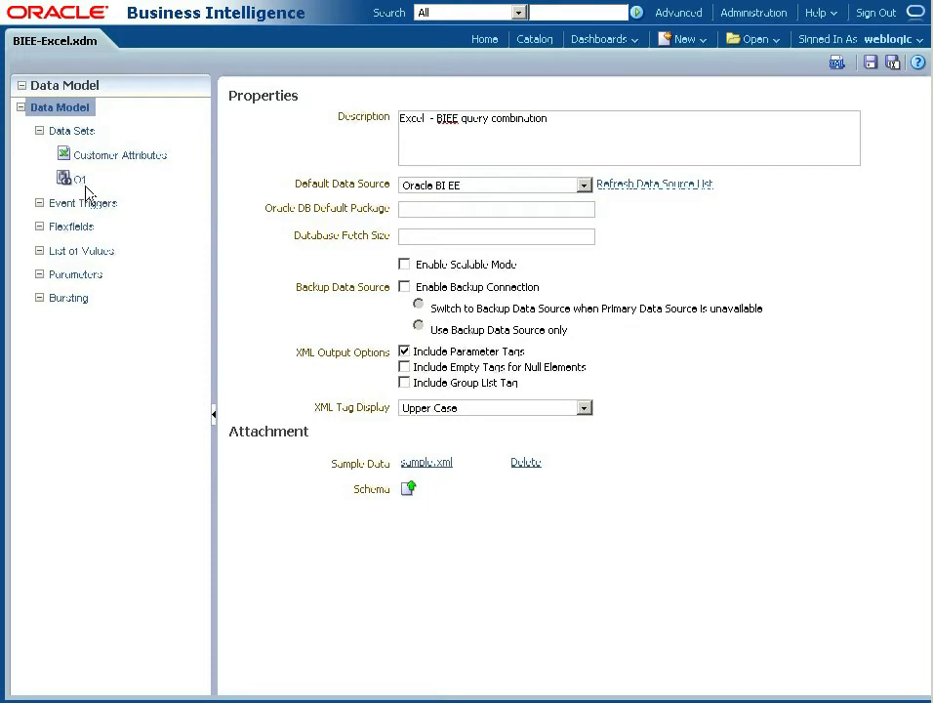
- Move G_2 up in the data set diagram, then review Q1's SQL Person ID column and cancel
click(73, 134)
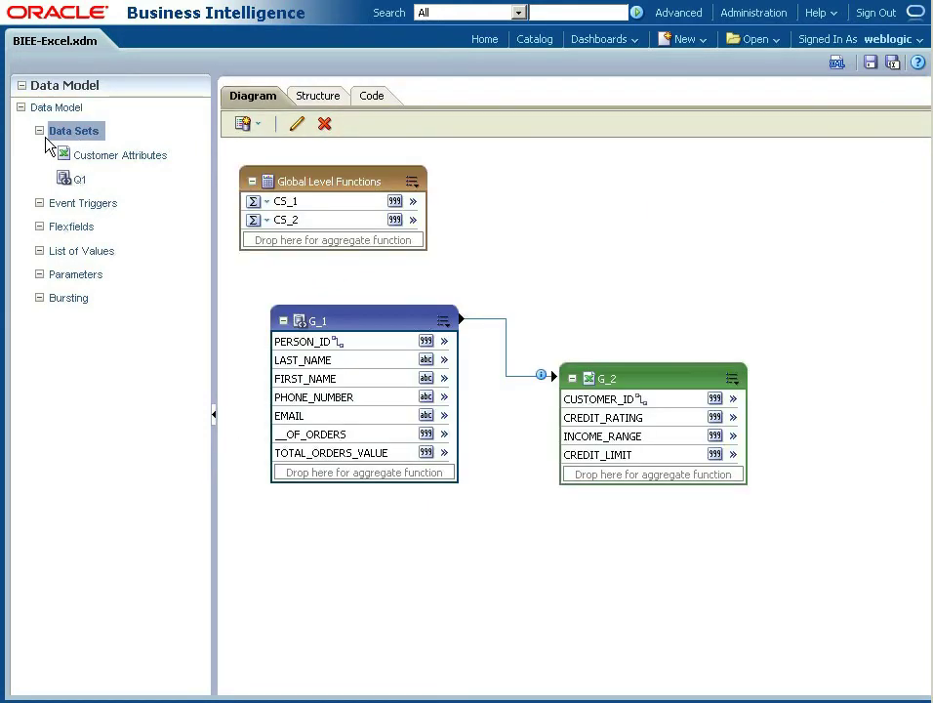
drag(641, 370, 630, 262)
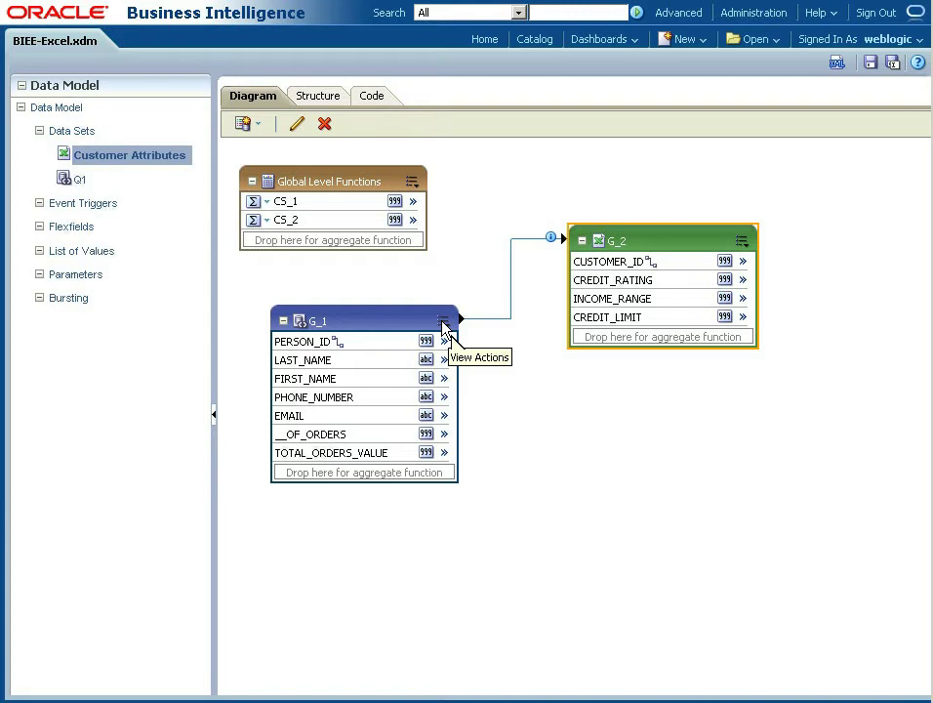
click(444, 324)
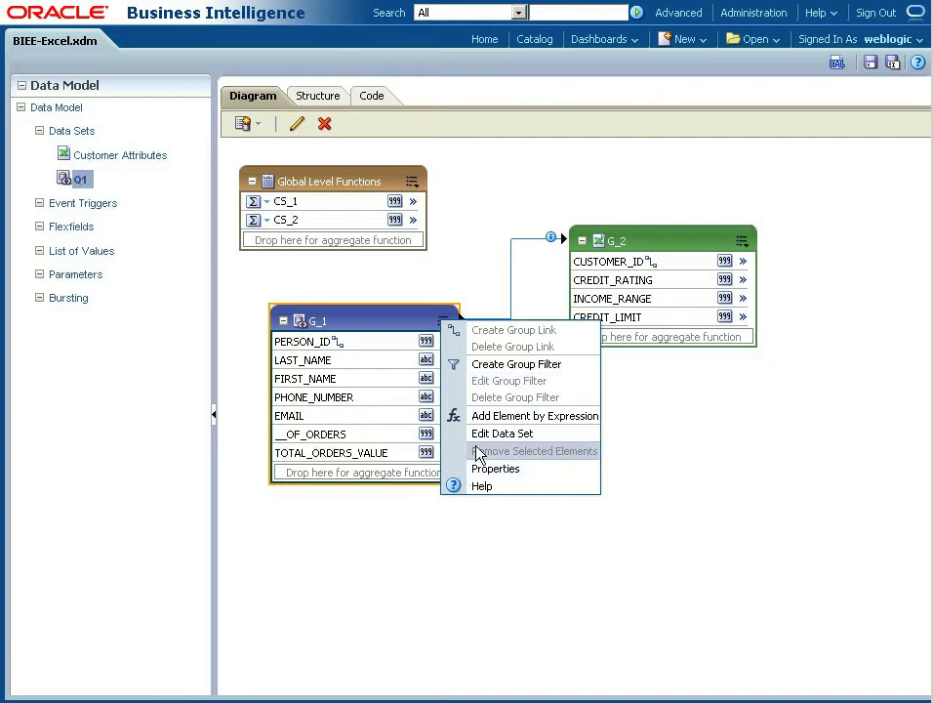
click(485, 433)
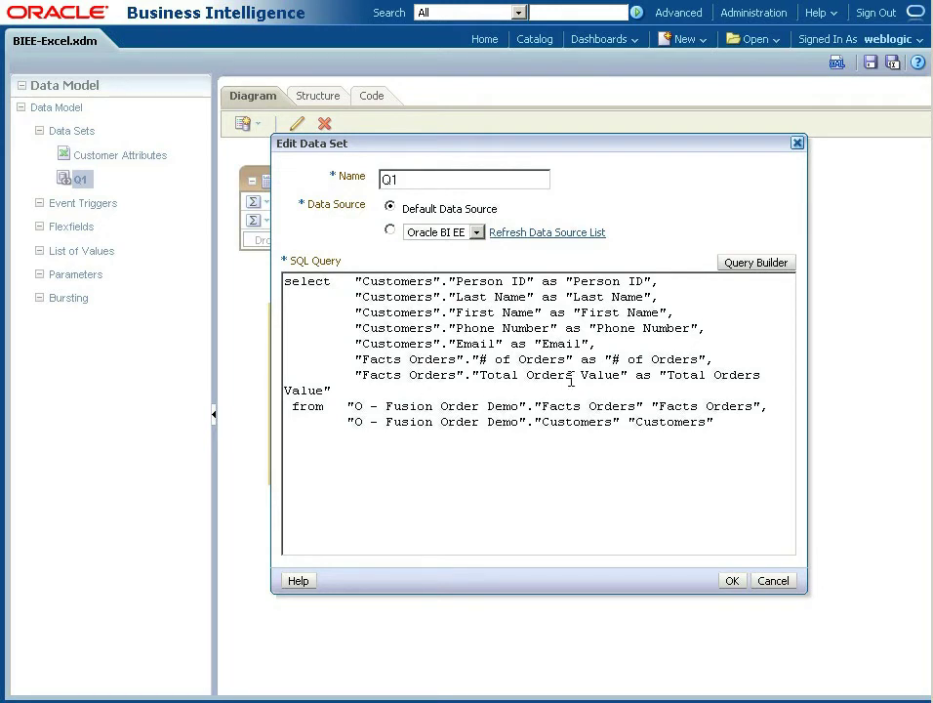
drag(354, 280, 651, 280)
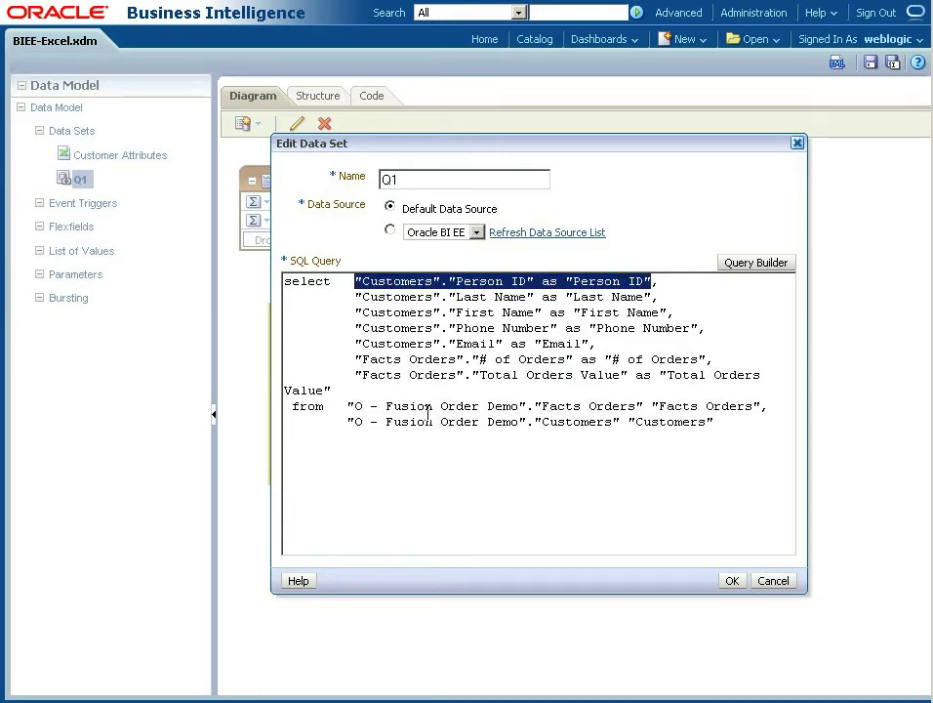
click(773, 582)
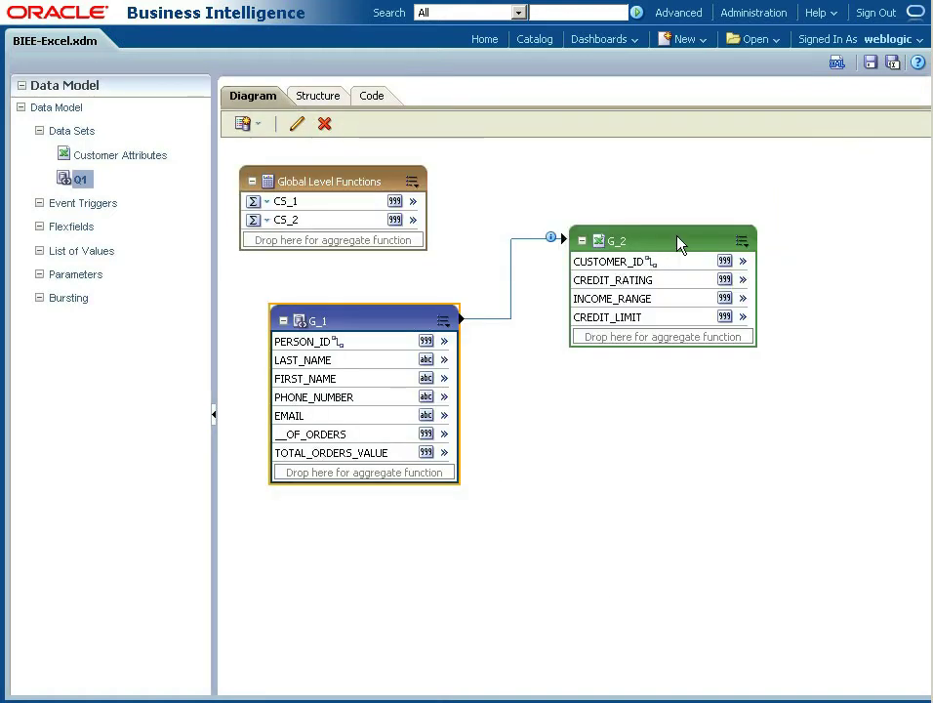
click(742, 241)
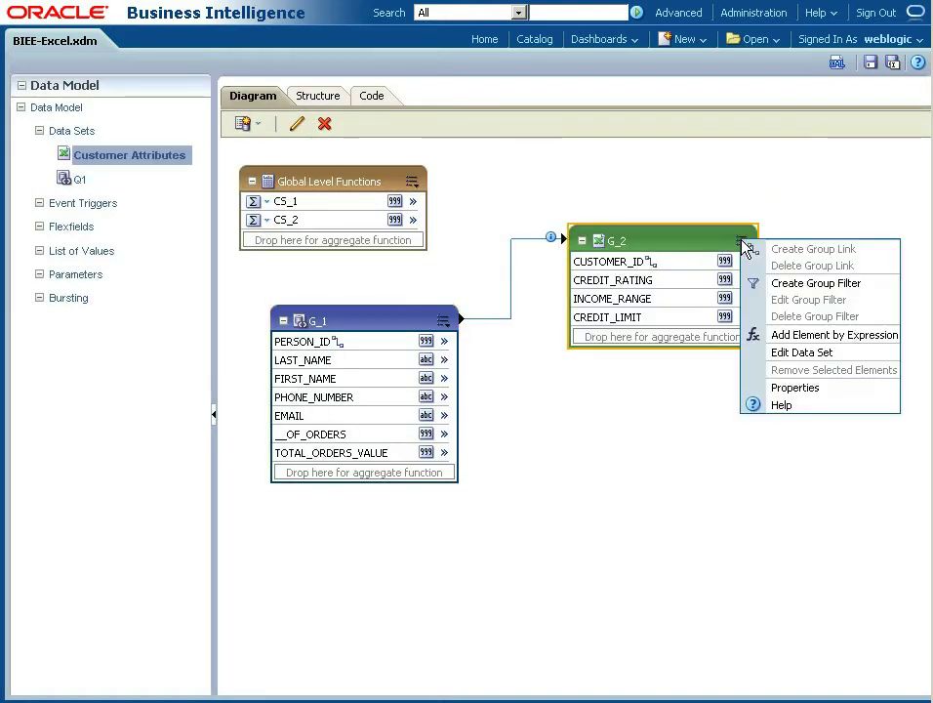
click(785, 353)
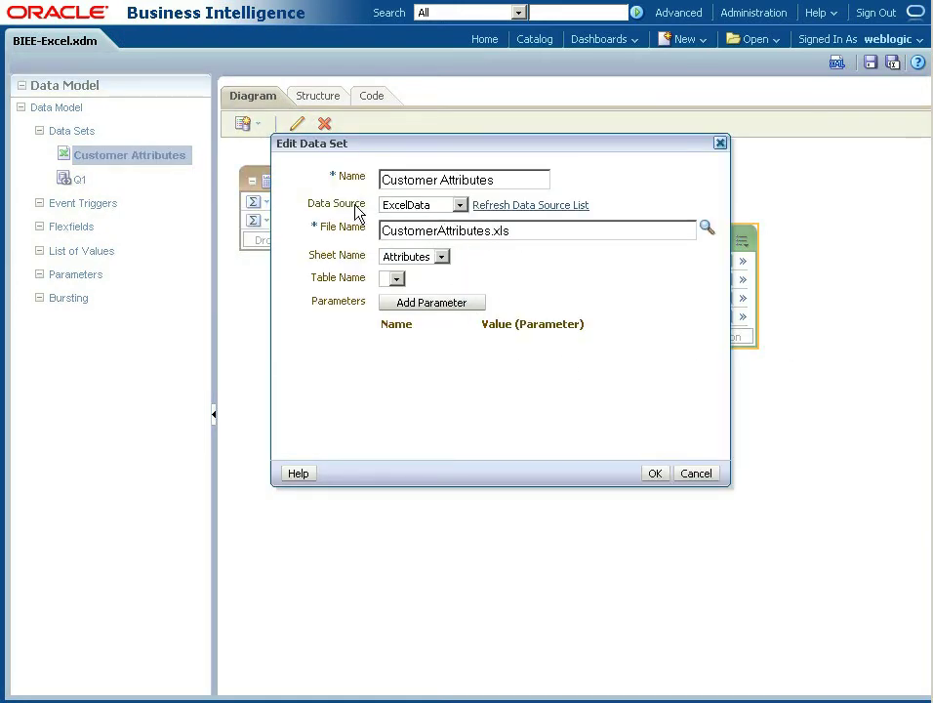
click(391, 206)
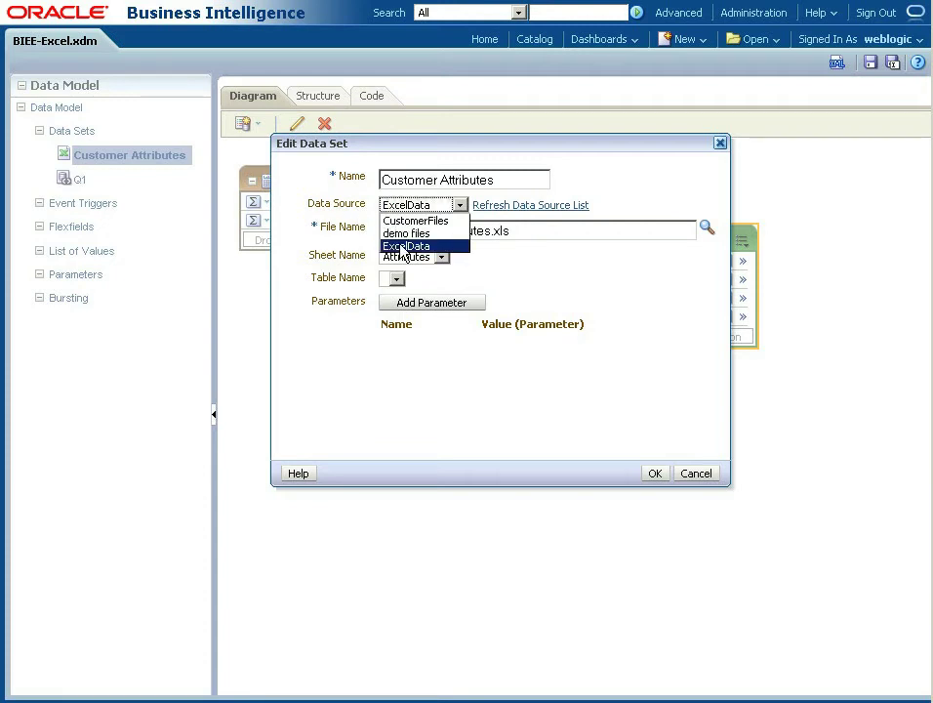
click(403, 246)
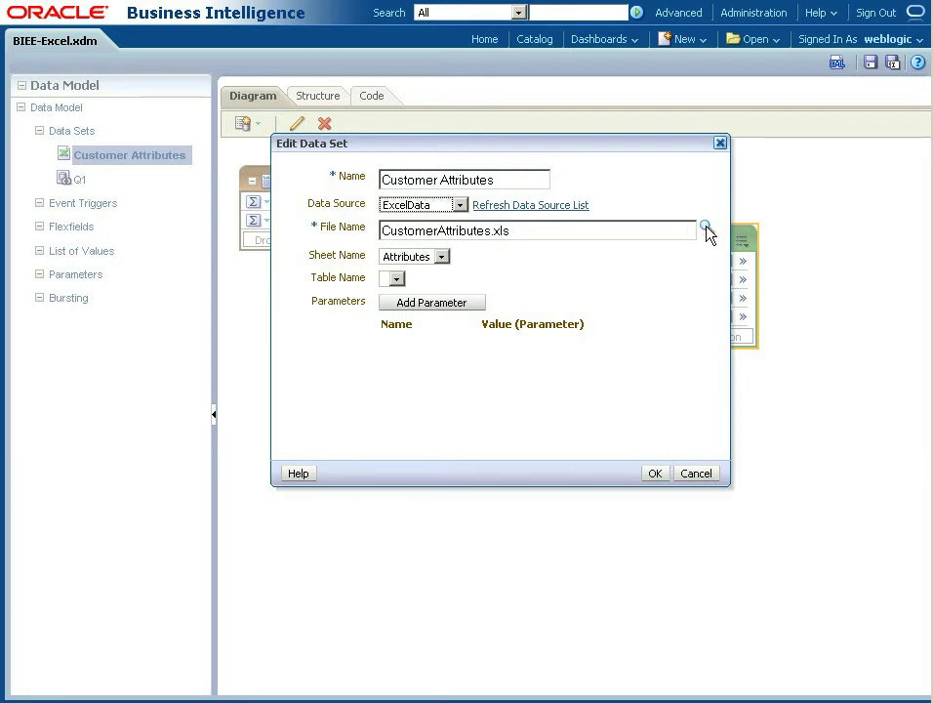
click(707, 230)
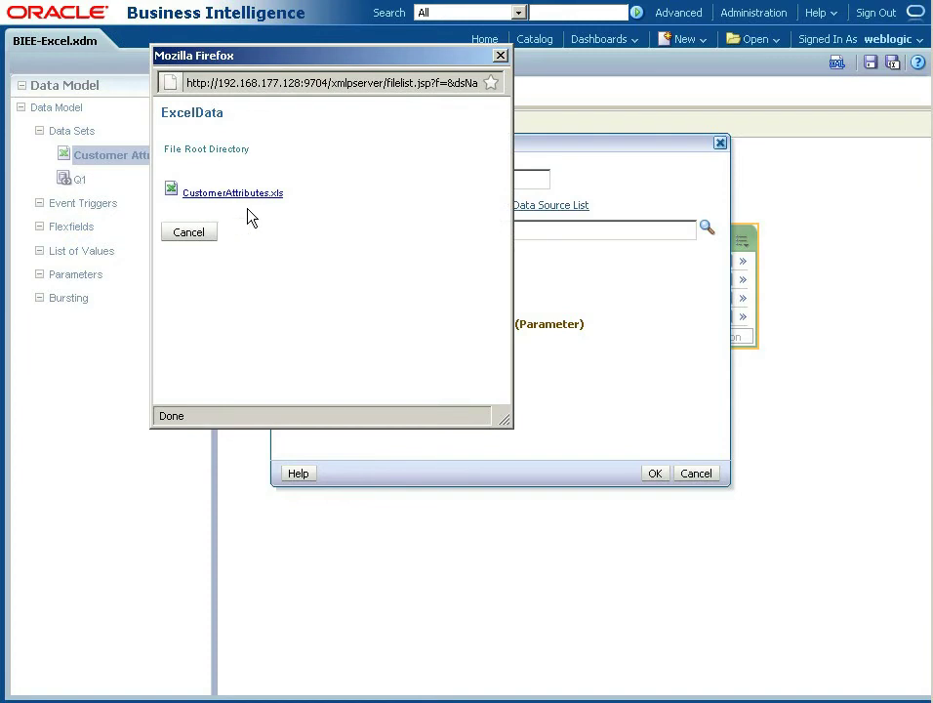
click(195, 233)
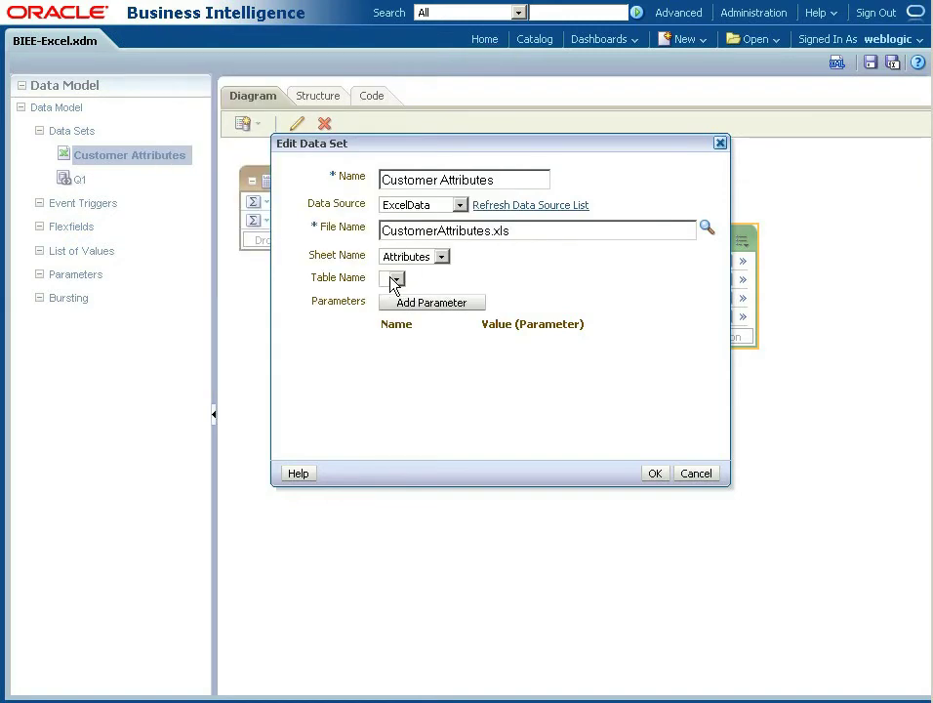
click(401, 256)
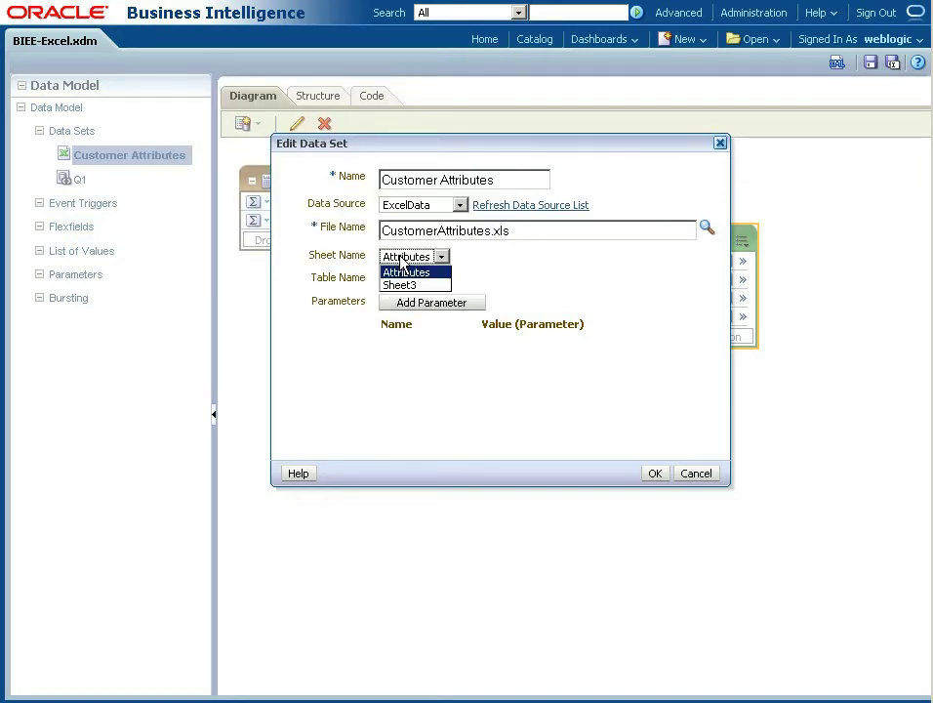
click(400, 273)
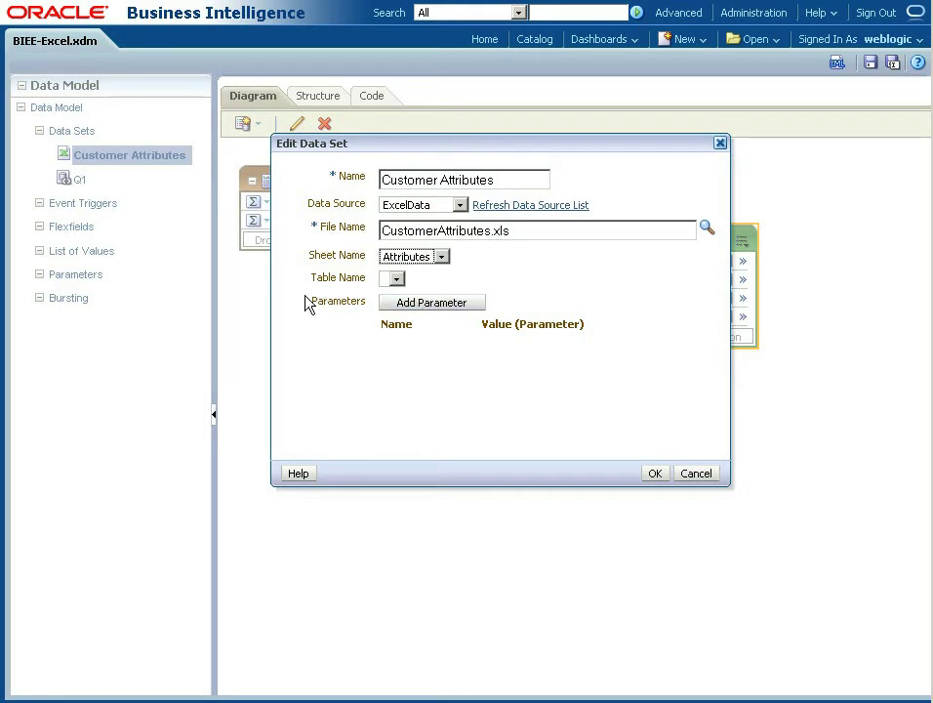
click(695, 475)
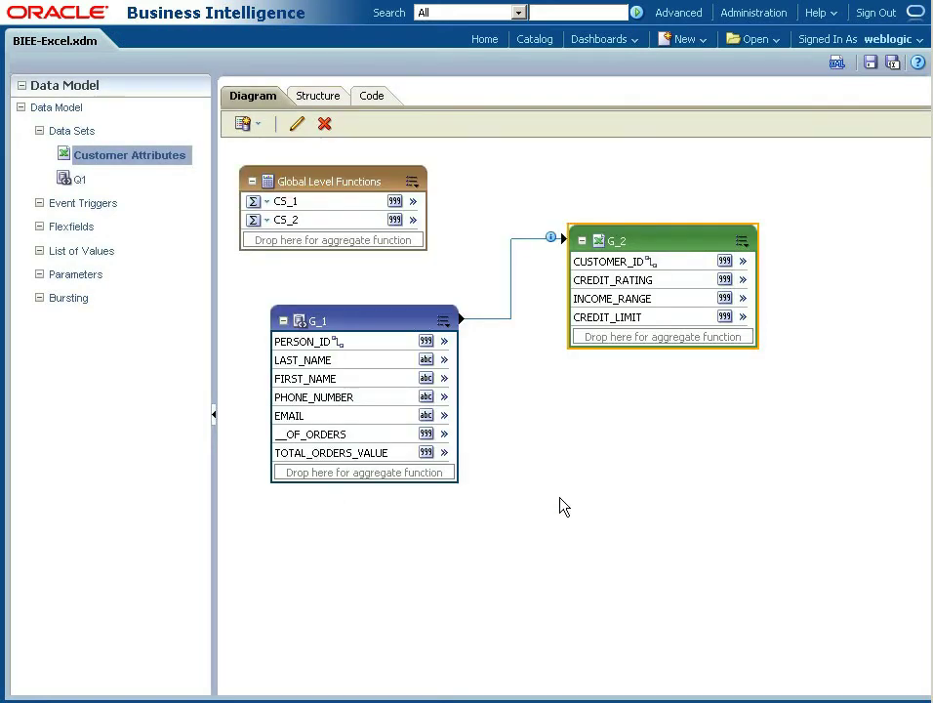
click(343, 318)
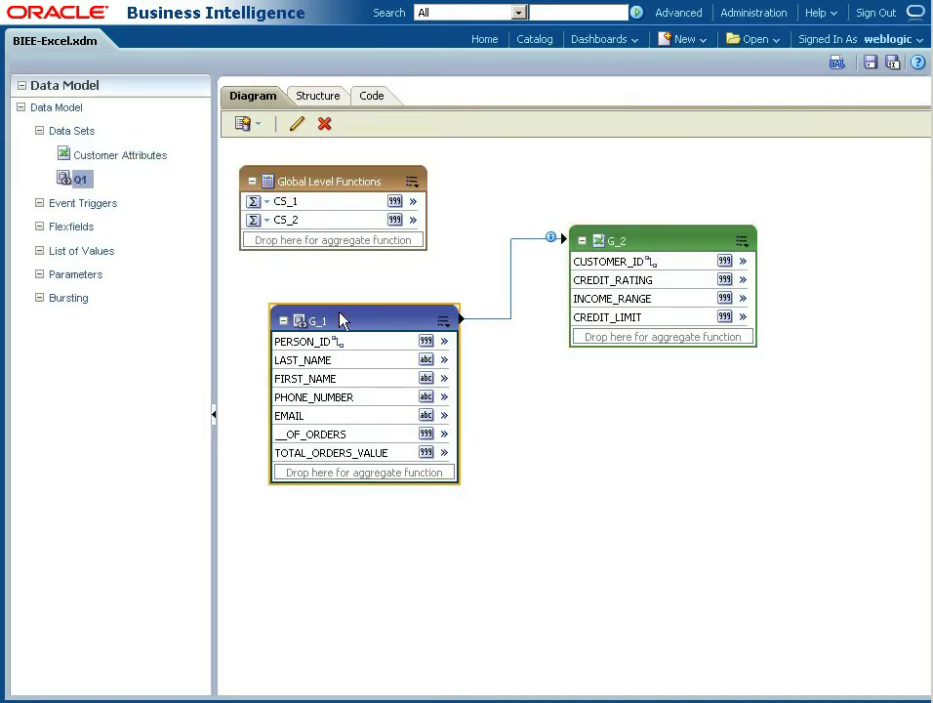
click(681, 244)
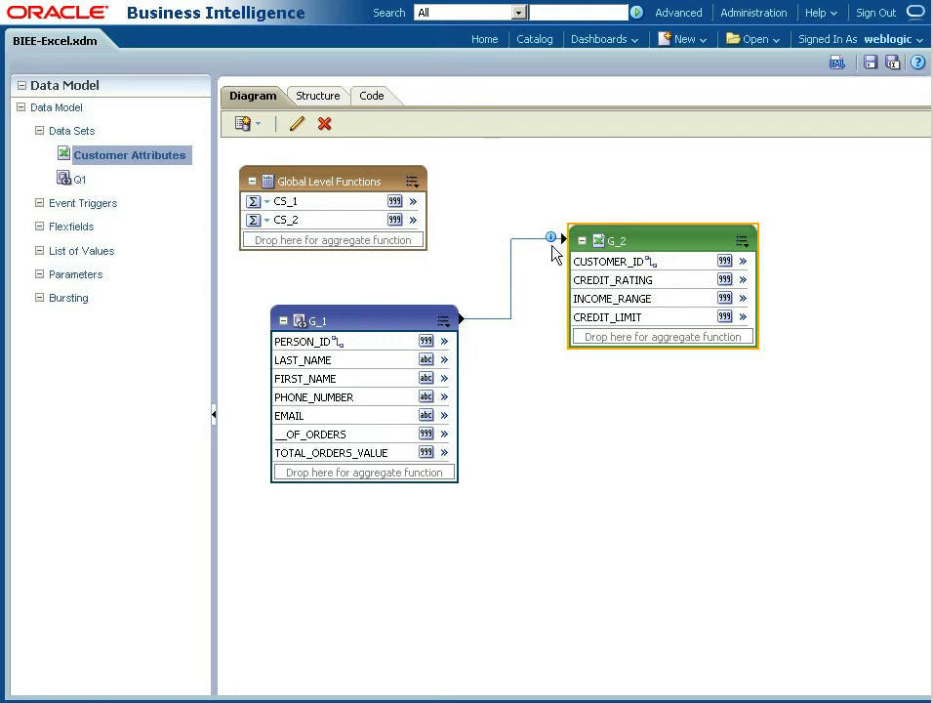
mouse_move(552, 241)
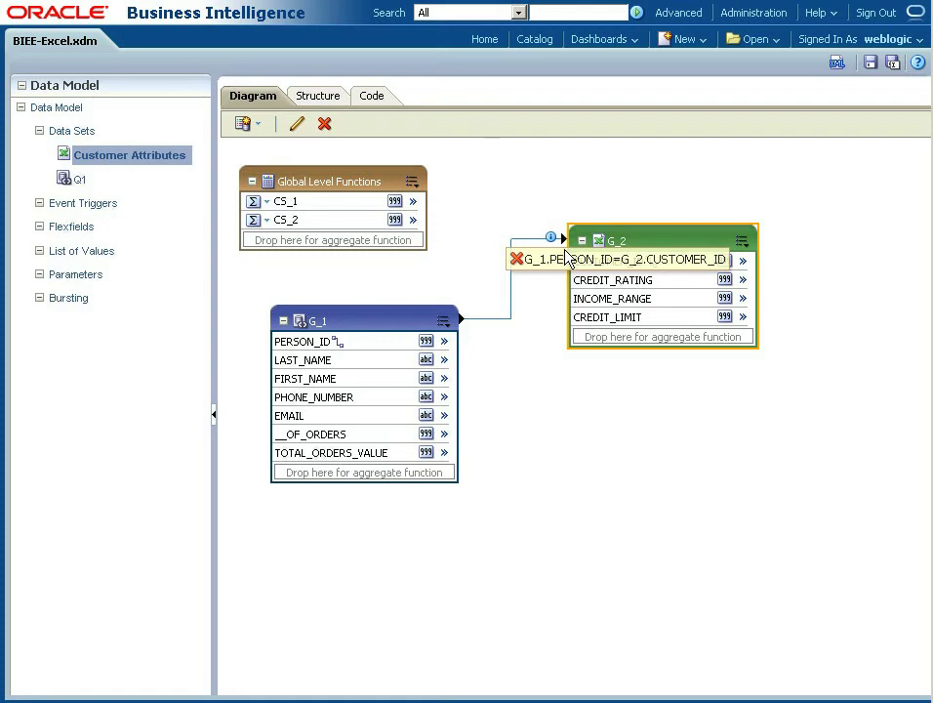
- Show the Structure table and highlight the PERSON_ID tag and its Customer ID display name
click(310, 98)
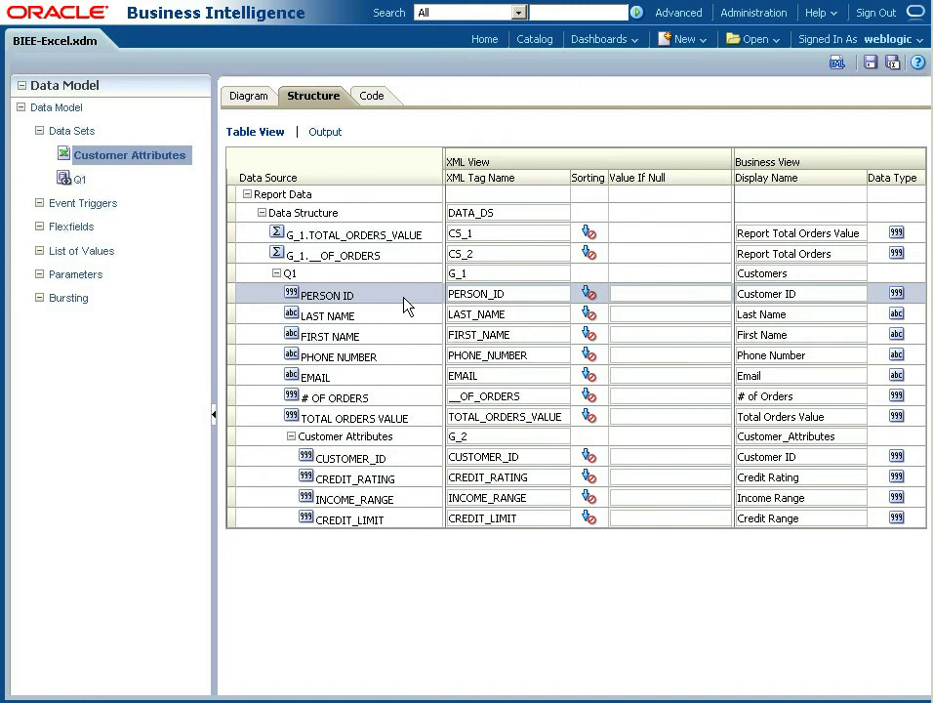
drag(506, 293, 443, 295)
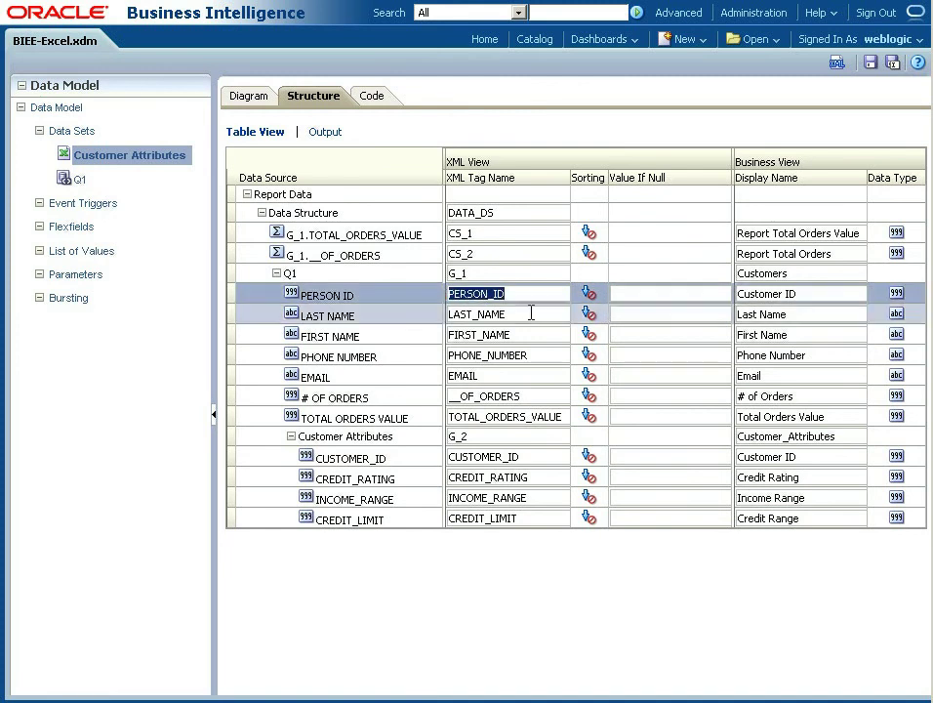
click(802, 293)
drag(802, 294, 734, 294)
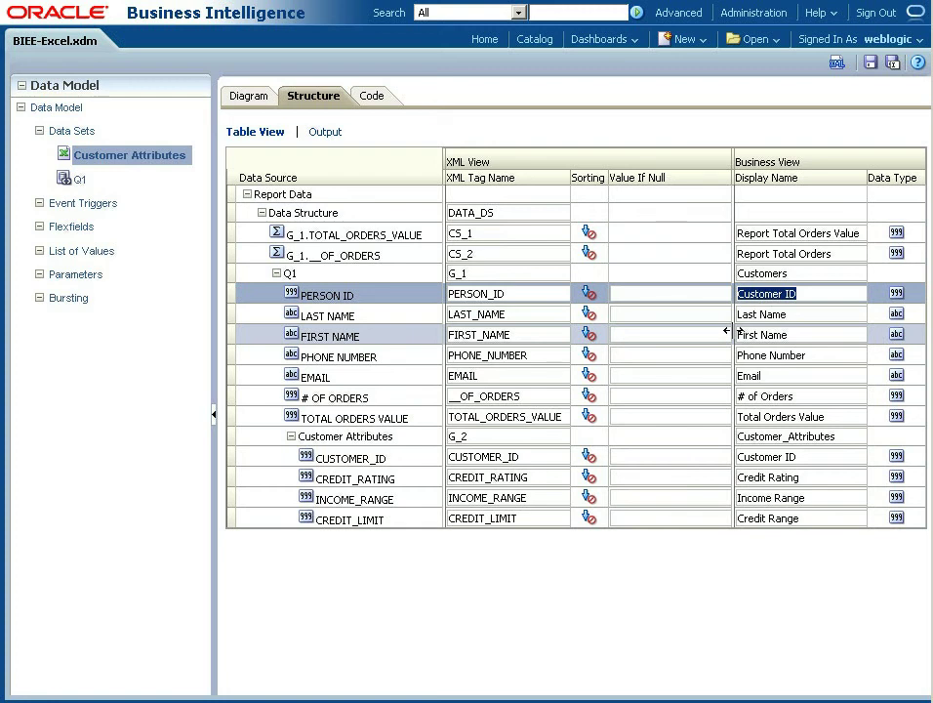
- Run the XML preview for five sample rows and collapse, then re-expand, the nested G_2 element
click(246, 97)
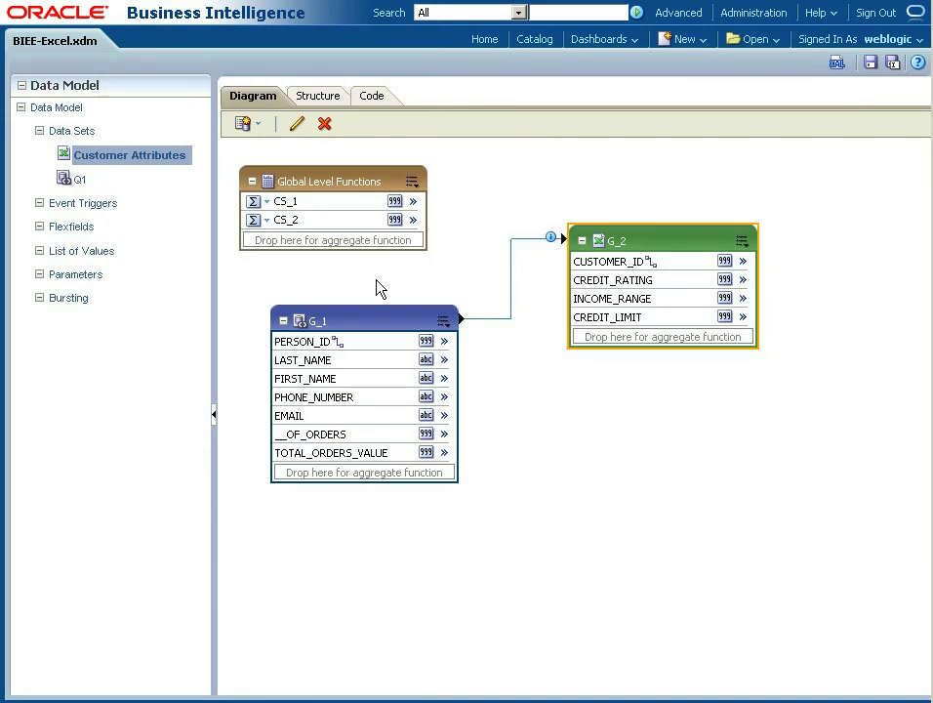
click(837, 65)
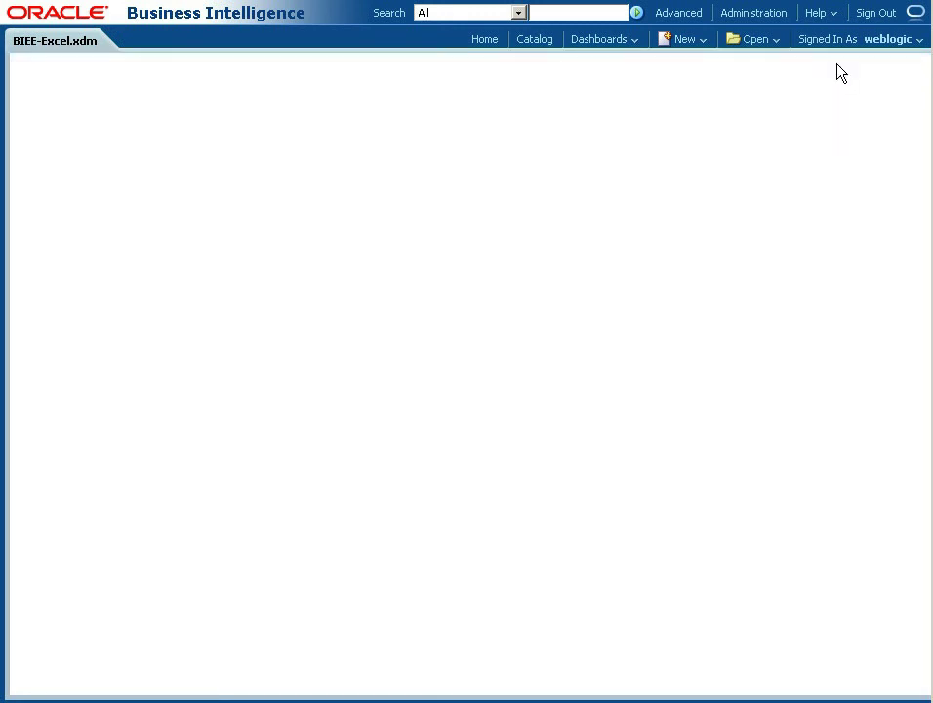
click(195, 96)
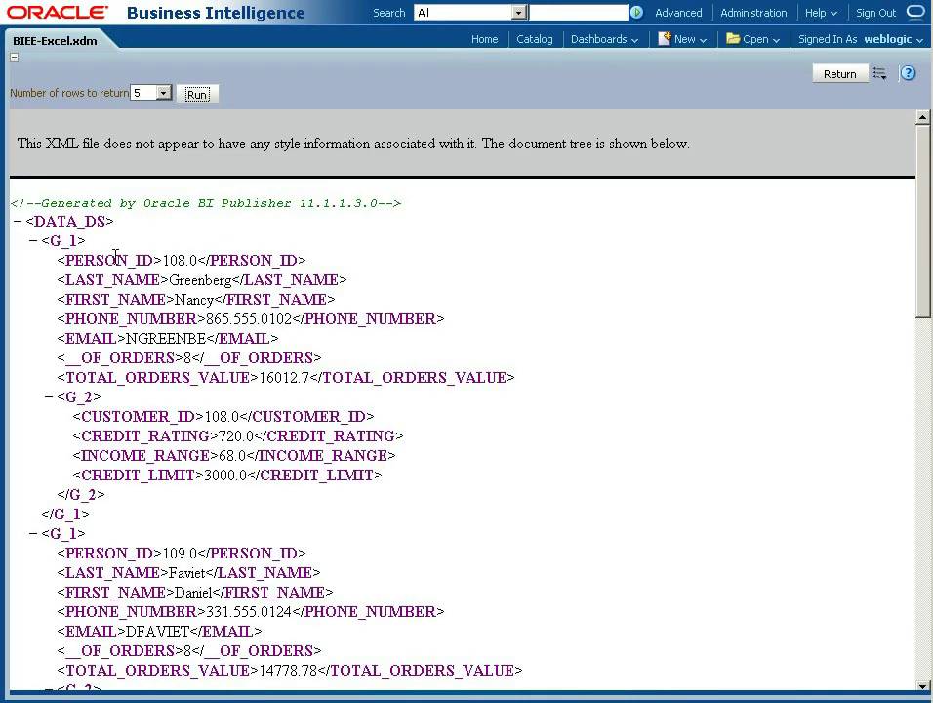
click(63, 397)
drag(63, 396, 86, 396)
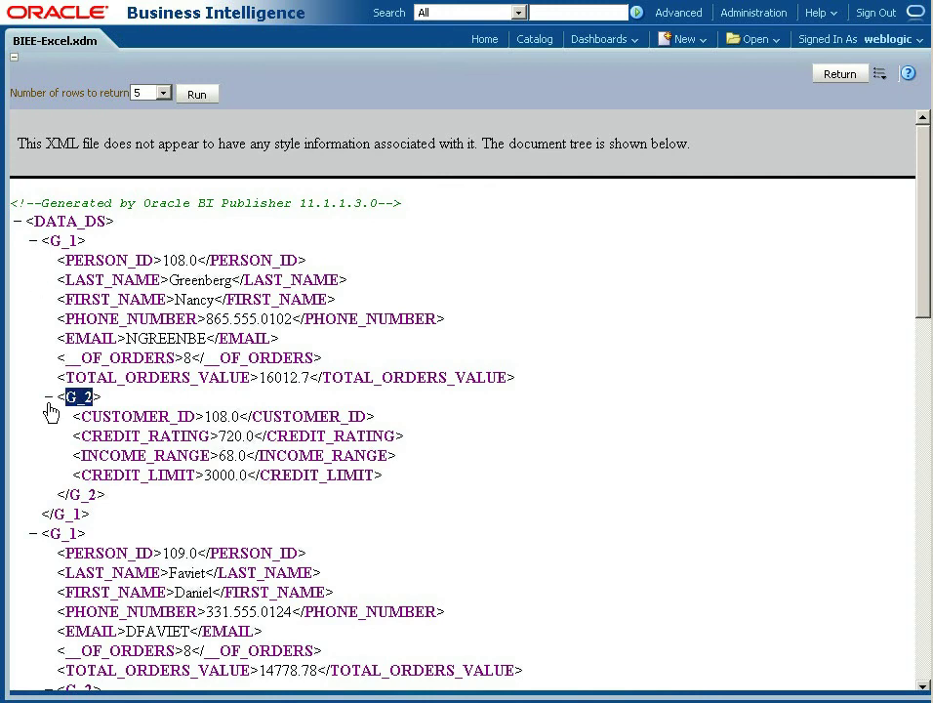
click(48, 397)
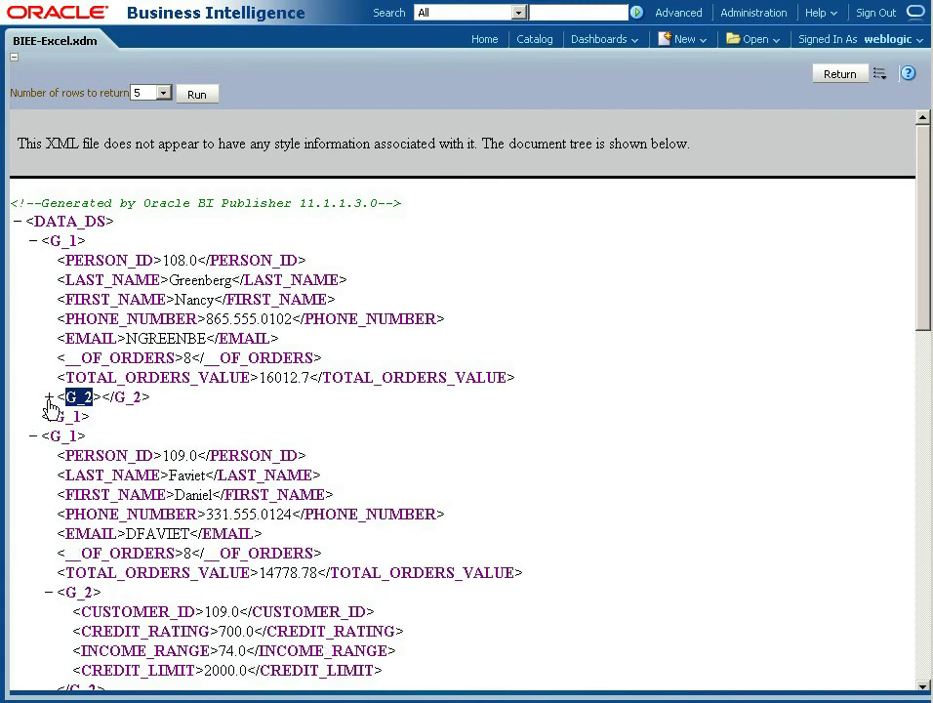
click(49, 398)
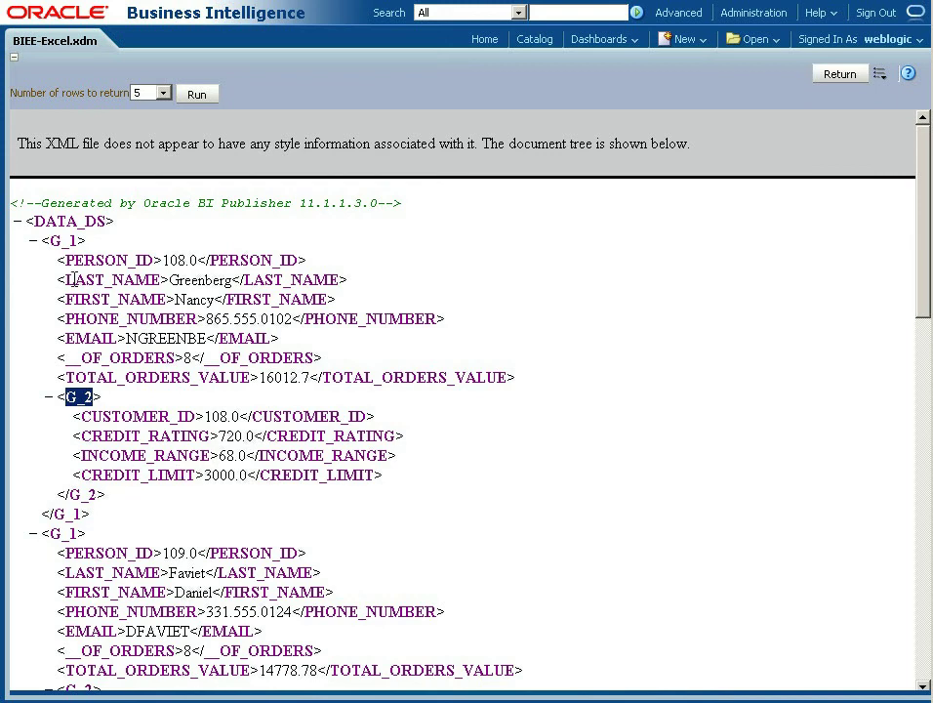
- Drag CREDIT_LIMIT from G_2 into G_1 as CS_3 with the First function, then save
click(845, 78)
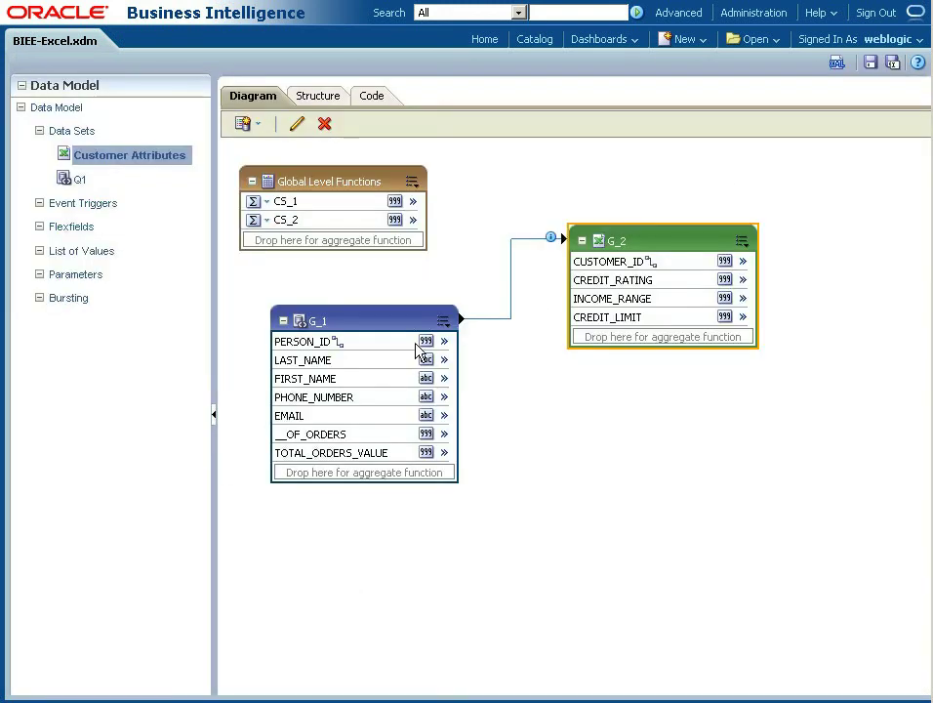
click(599, 319)
drag(599, 319, 280, 475)
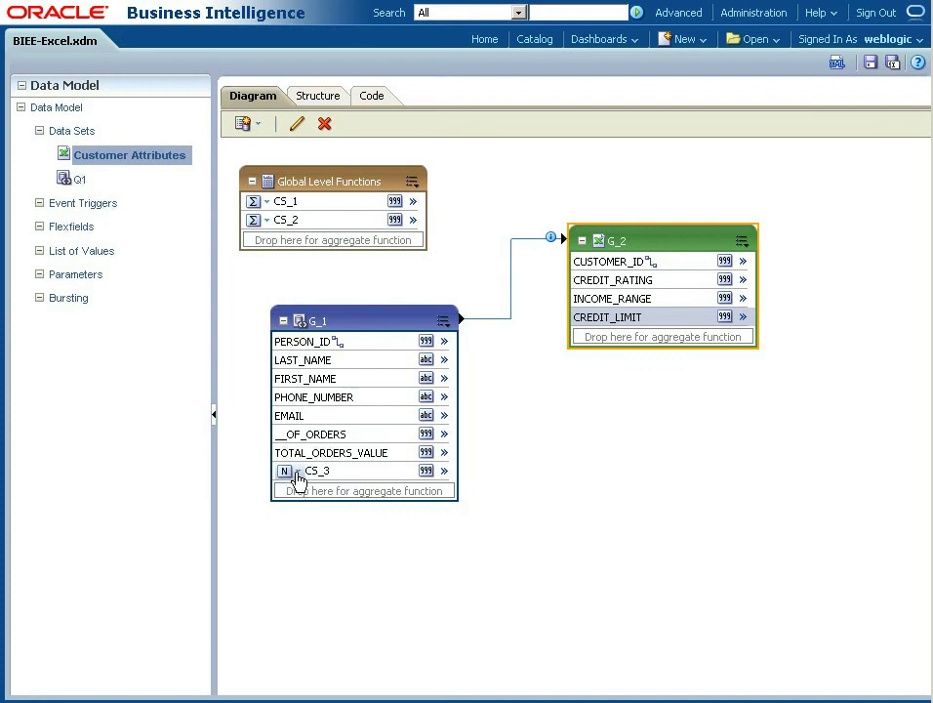
click(296, 473)
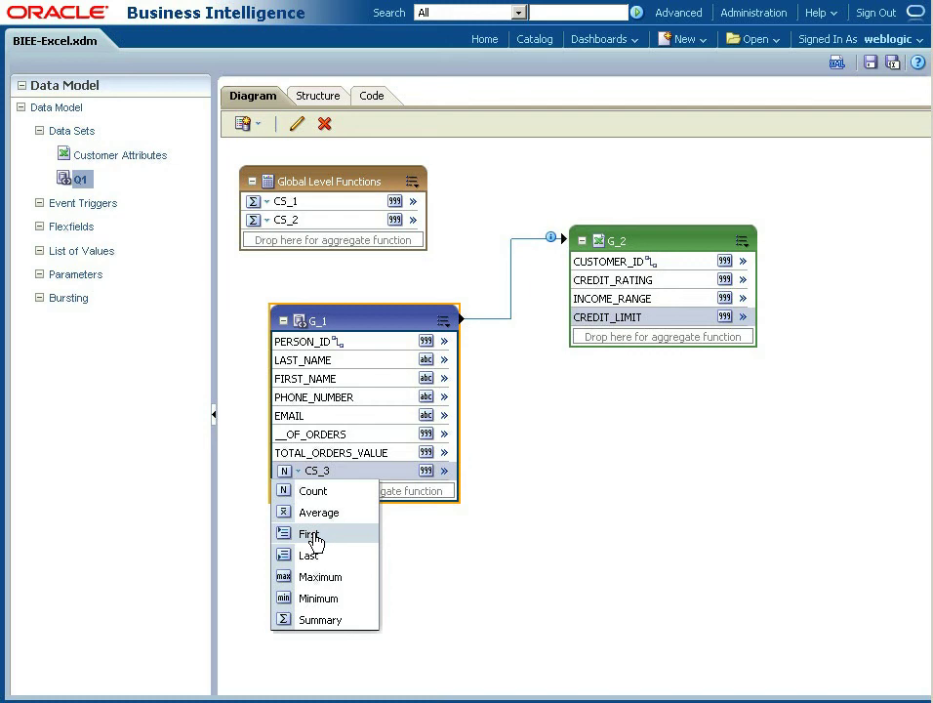
click(313, 540)
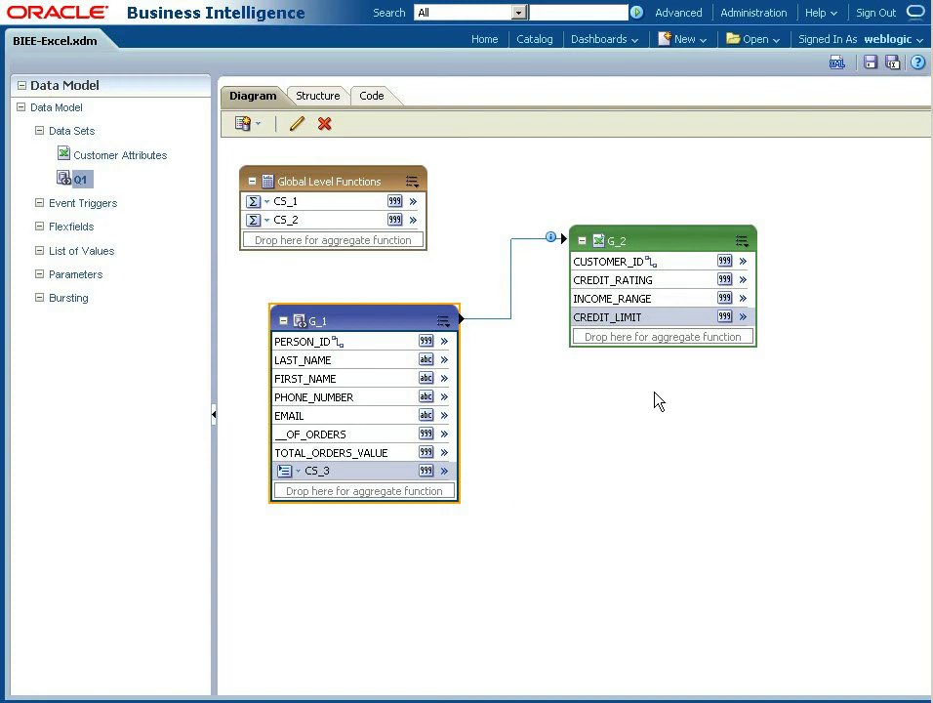
click(871, 62)
click(836, 64)
click(200, 99)
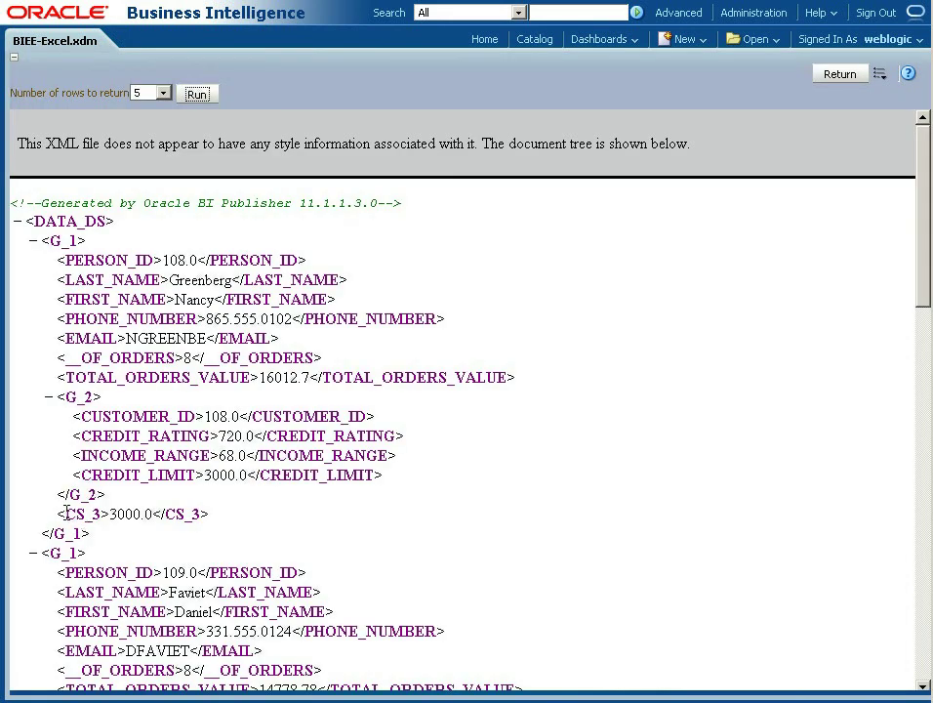
drag(66, 513, 200, 510)
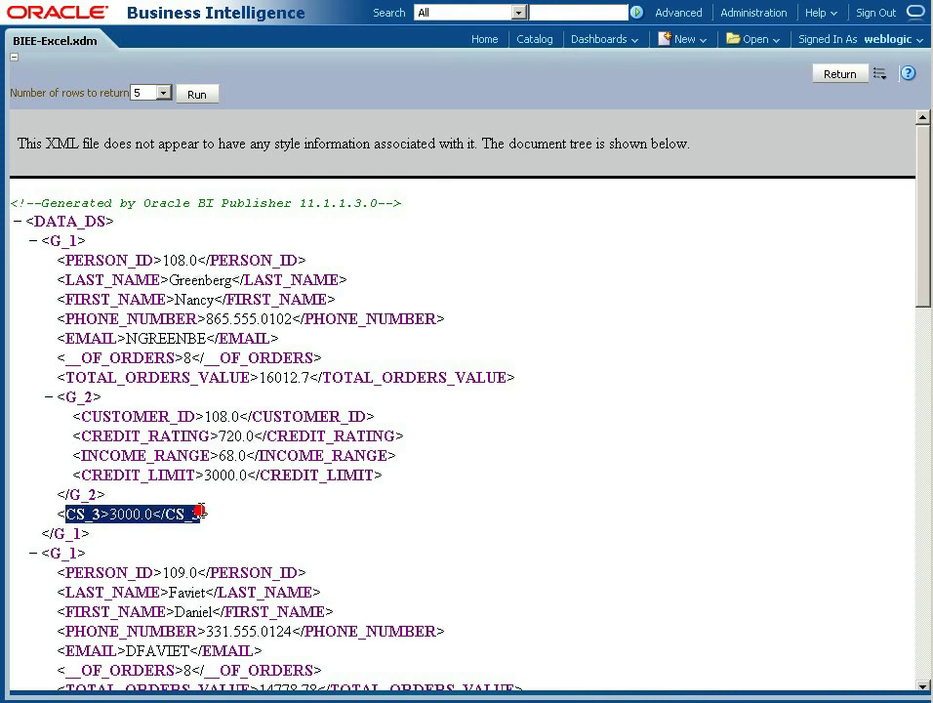
click(49, 398)
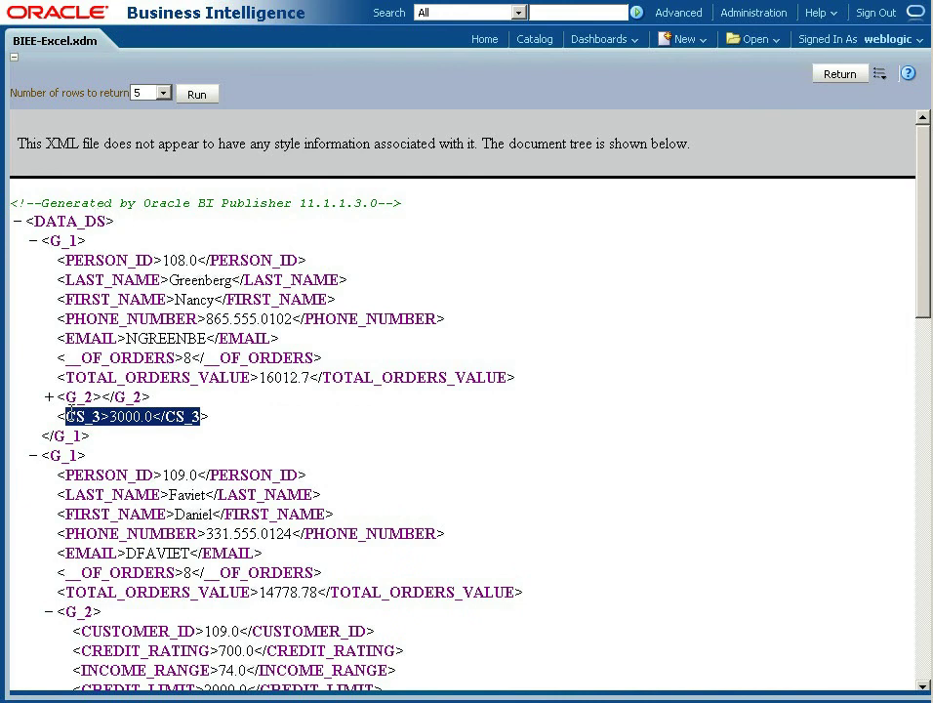
click(49, 398)
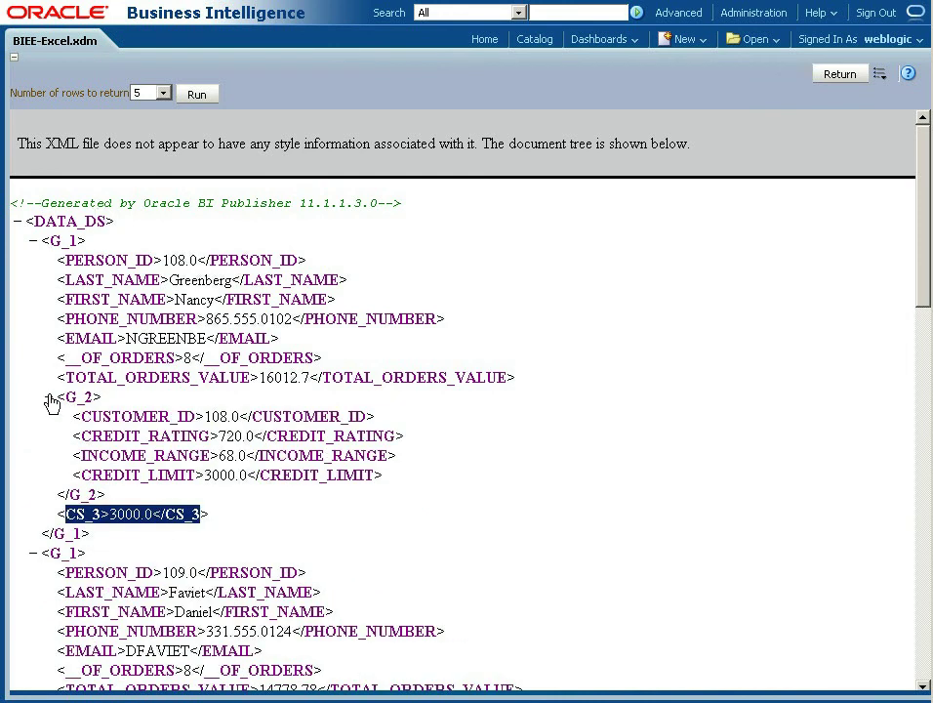
click(844, 72)
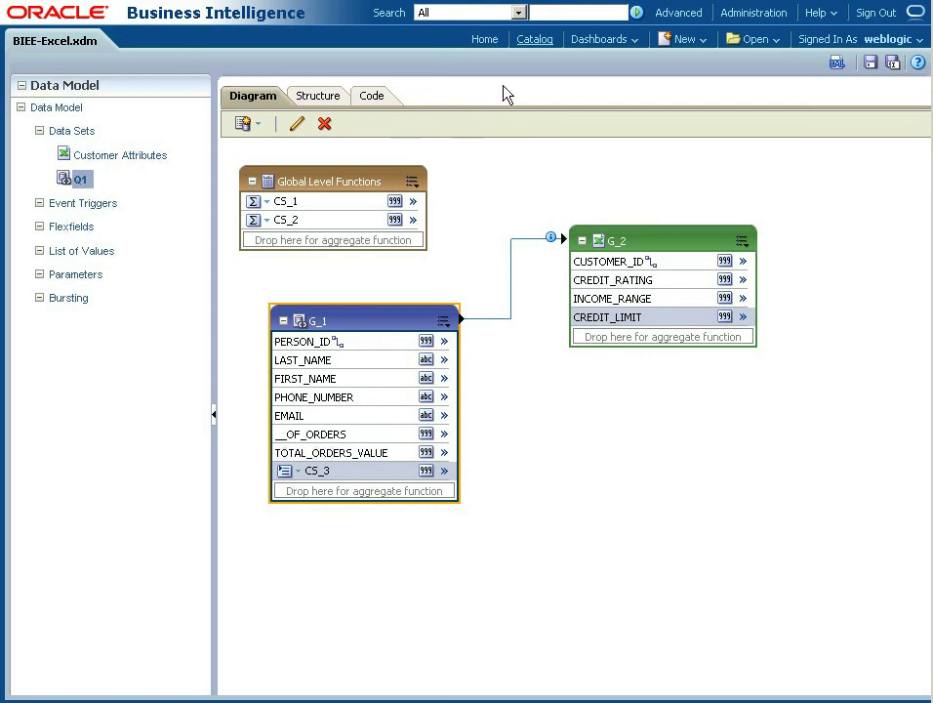
- From the catalog's Demos folder, edit Customer Orders.xdo and its Customer Orders with Supplemental layout
click(535, 39)
click(305, 183)
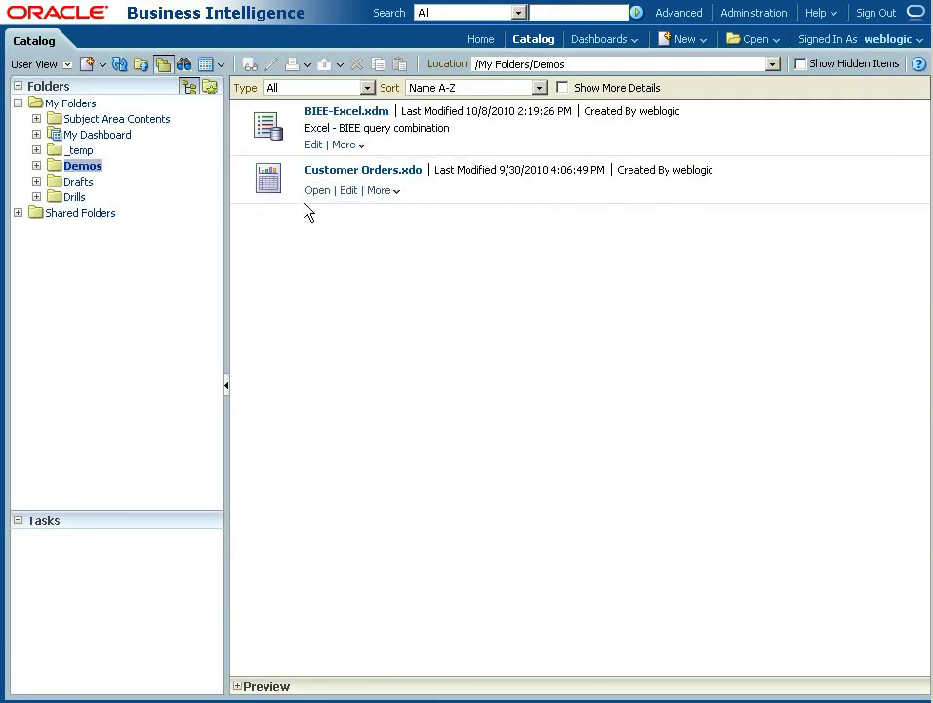
click(348, 191)
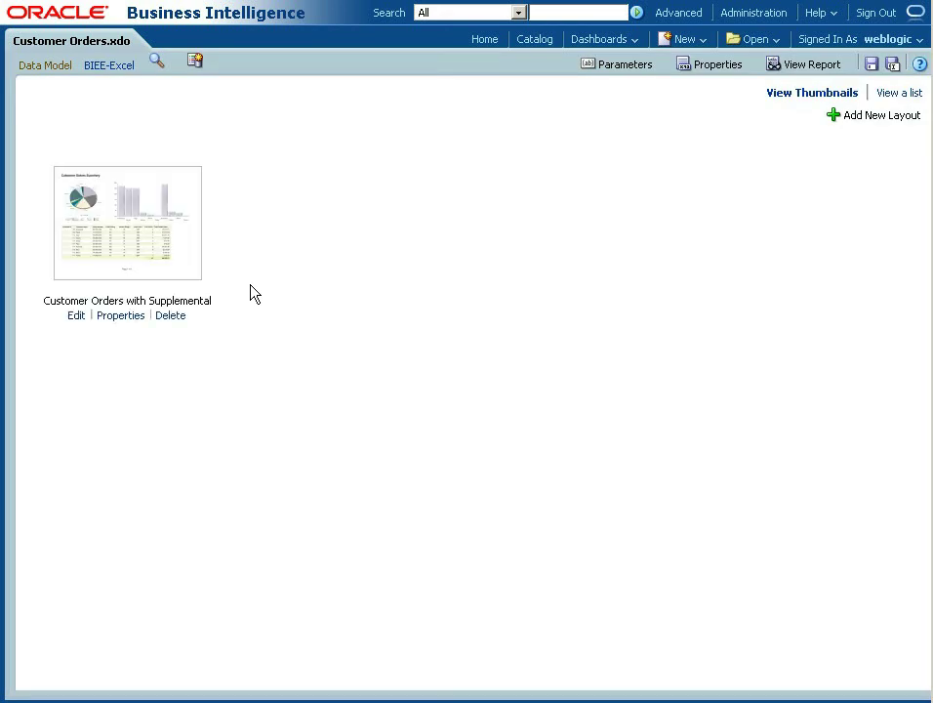
click(76, 315)
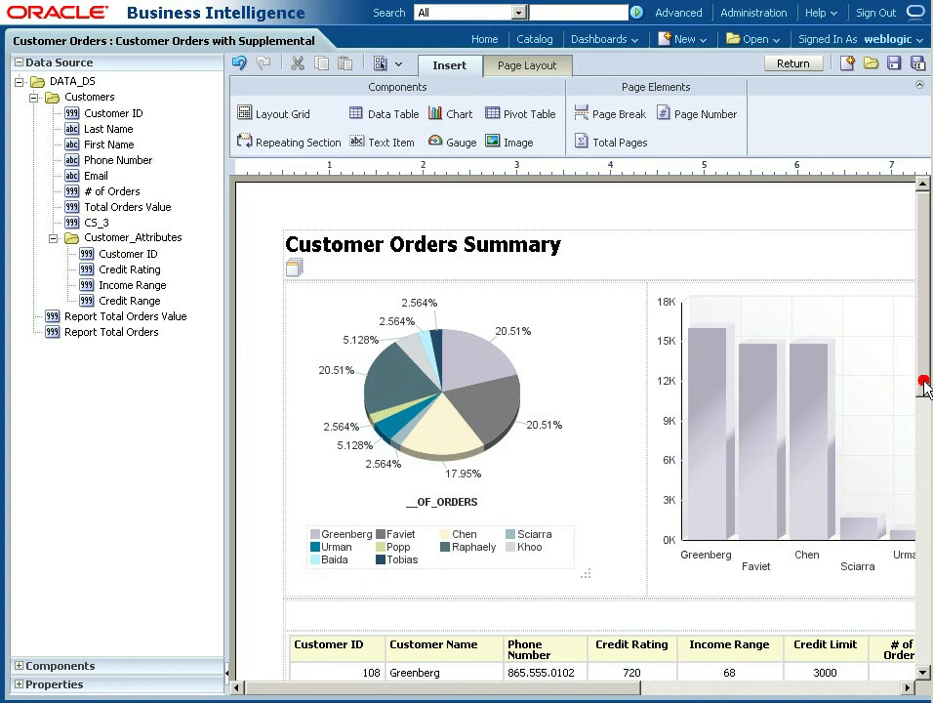
- Scroll to the customer table and select the Credit Rating, Income Range and Credit Limit column headers
drag(924, 395, 930, 503)
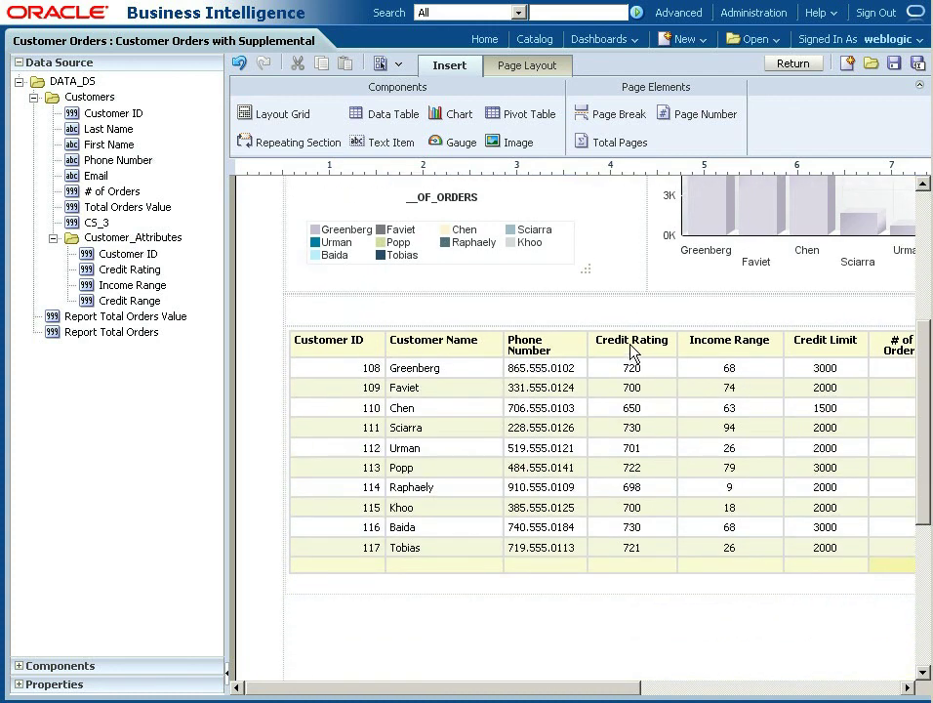
click(610, 347)
click(724, 348)
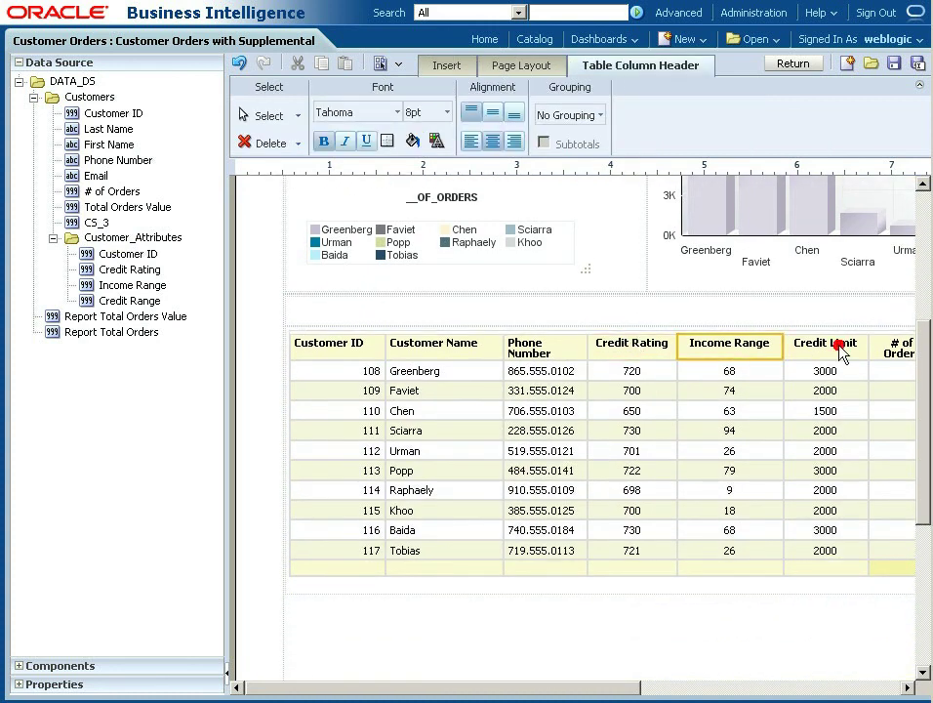
click(838, 351)
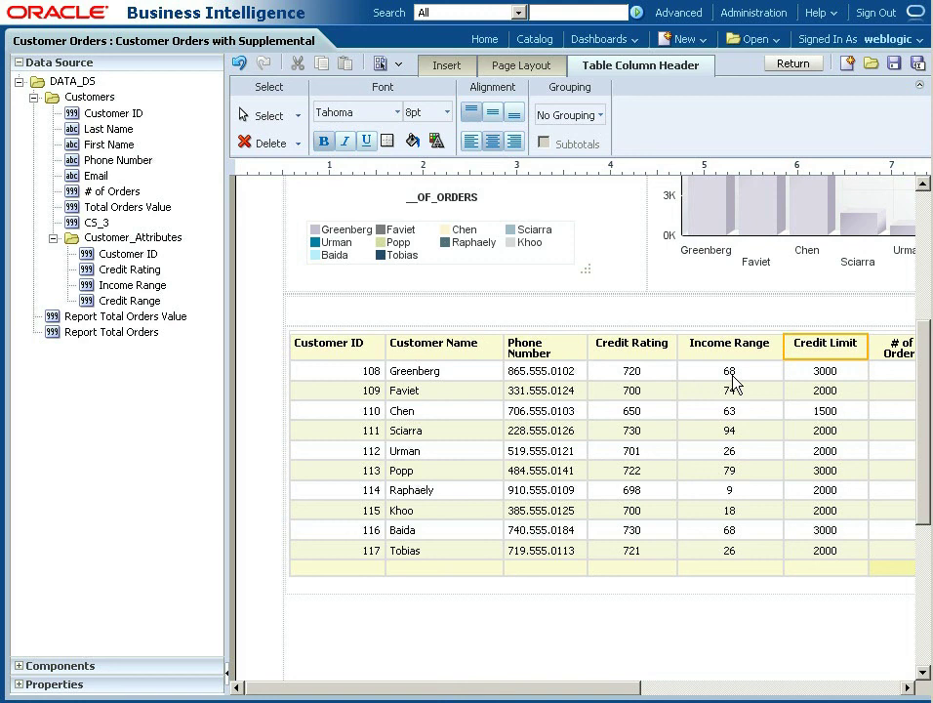
- Leave the layout editor and view the Customer Orders report with its credit columns filled in
click(795, 65)
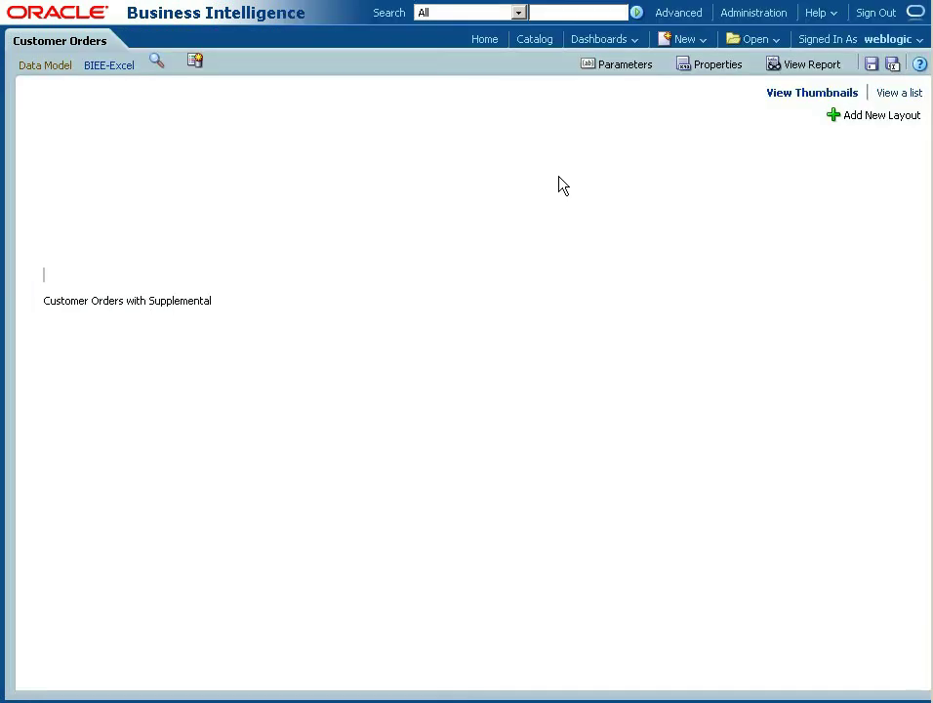
click(805, 65)
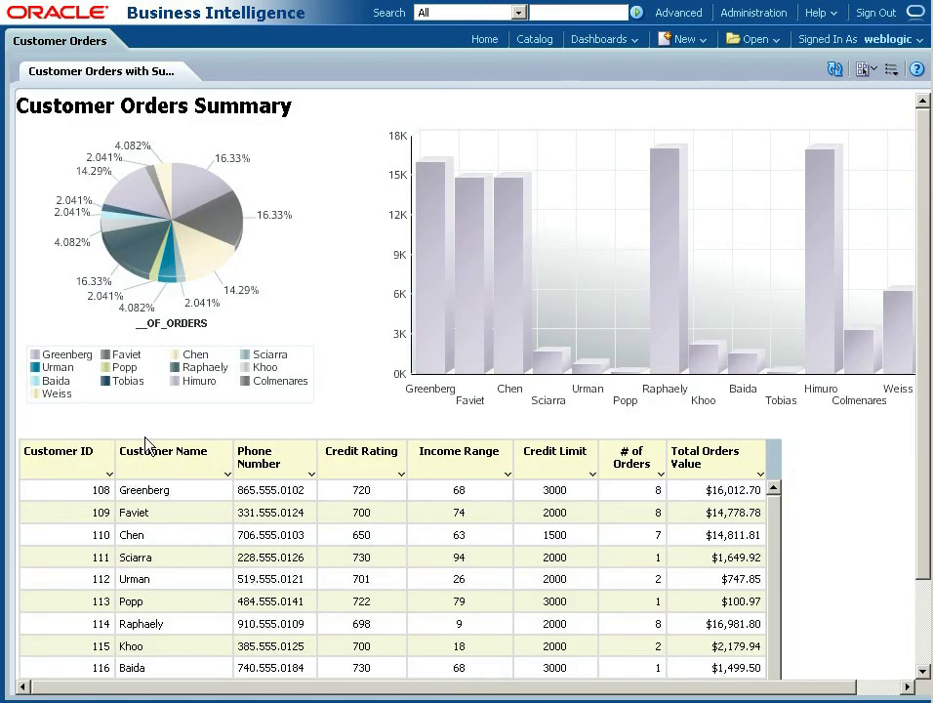
mouse_move(205, 202)
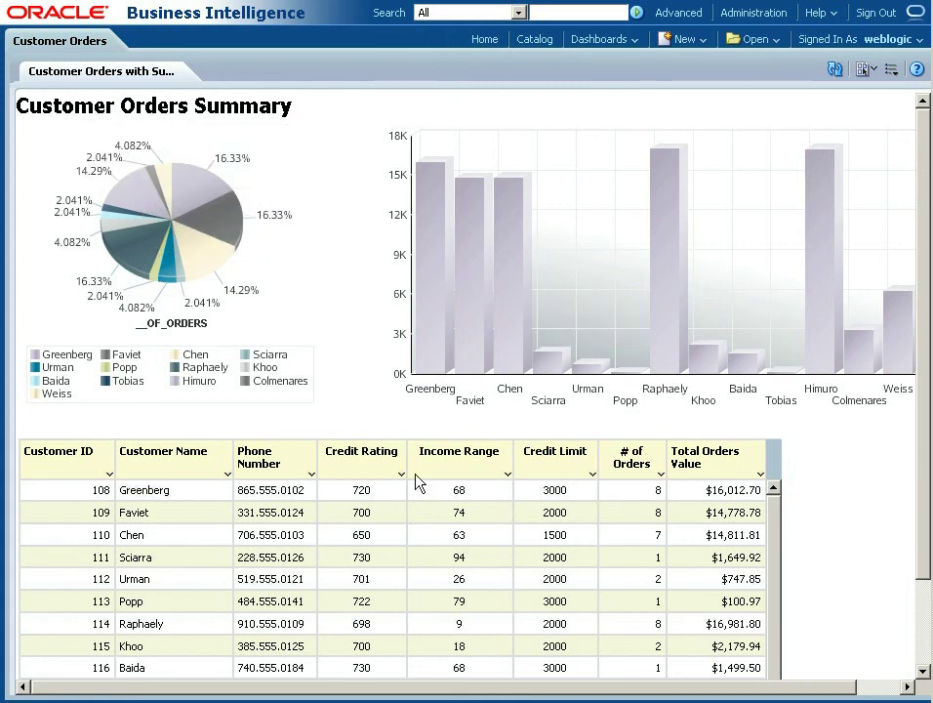